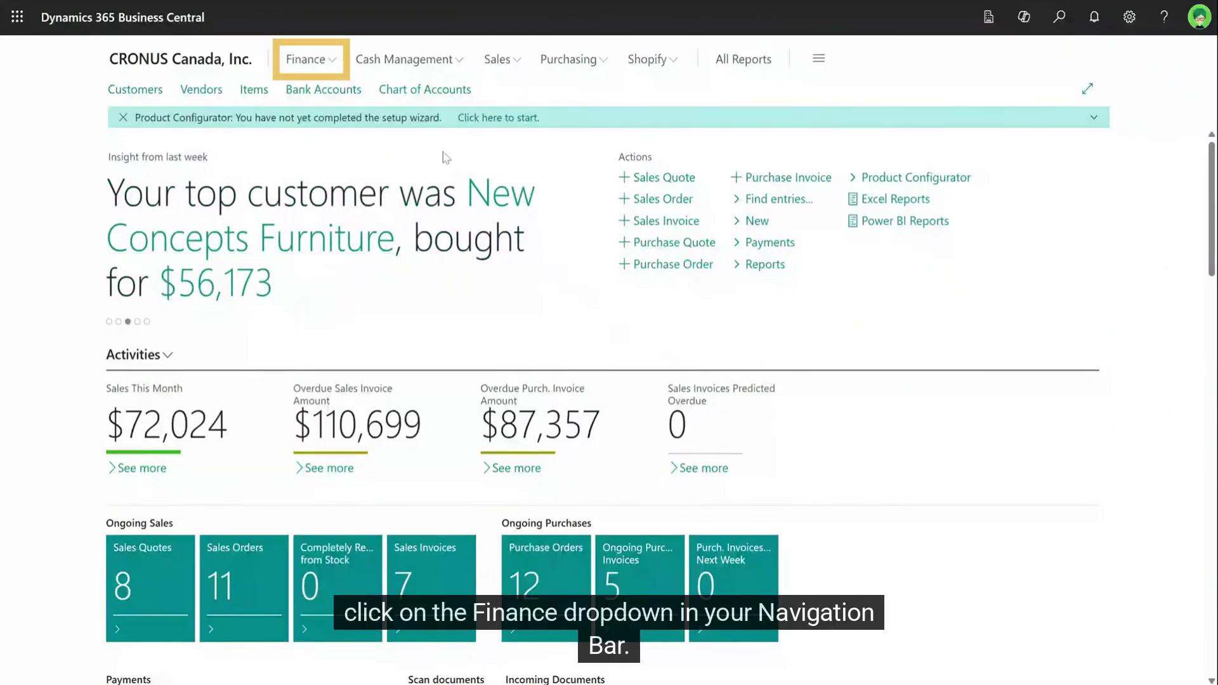
Open the G/L Budgets list from the Finance menu to see the 2022–2024 budgets.
click(335, 60)
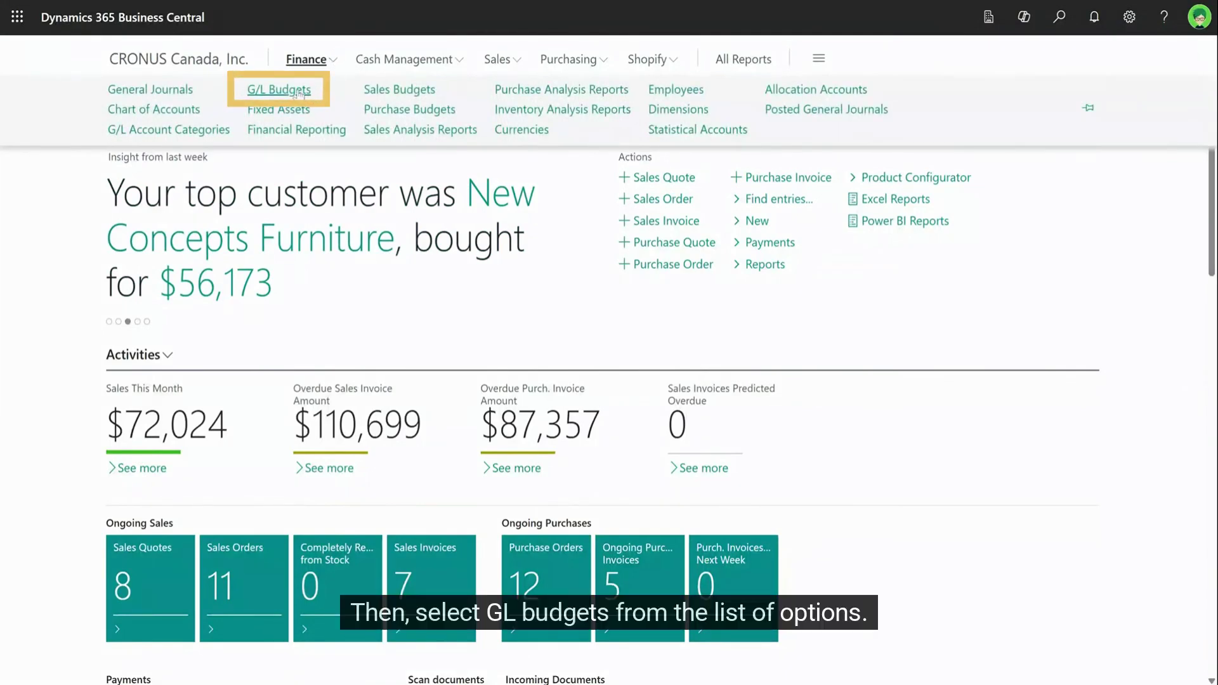
click(299, 92)
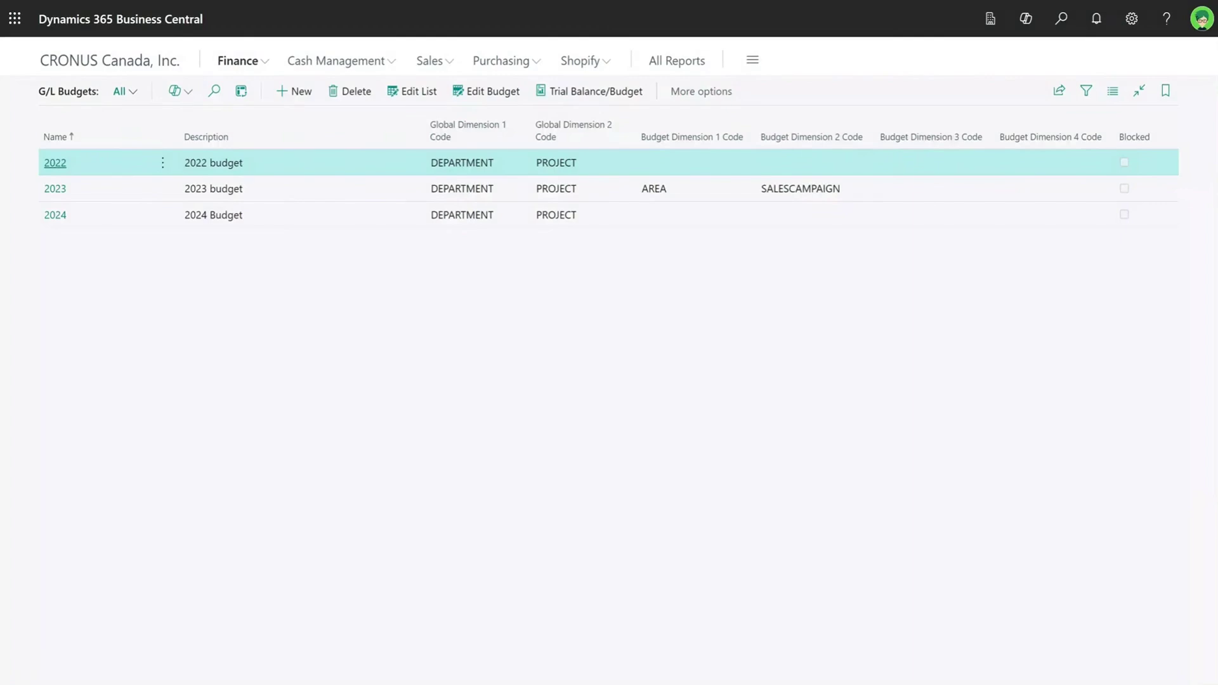
Create a new budget named 2025 with the description '2025 Budget'.
click(297, 99)
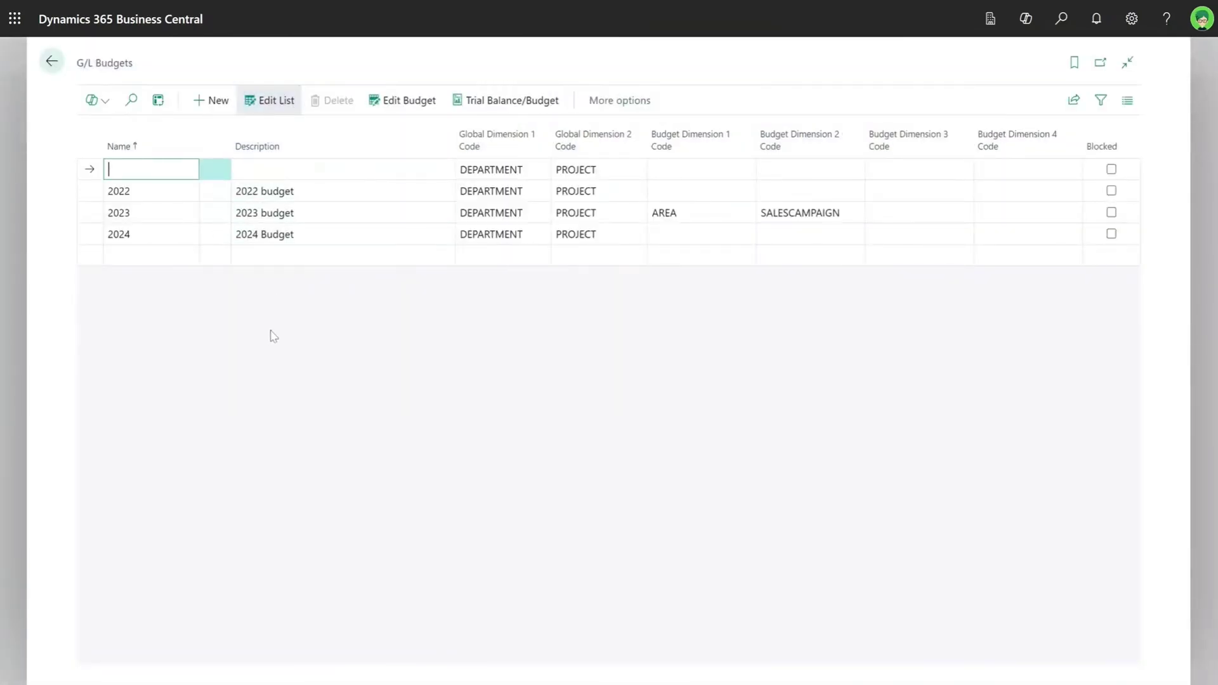
text(2025)
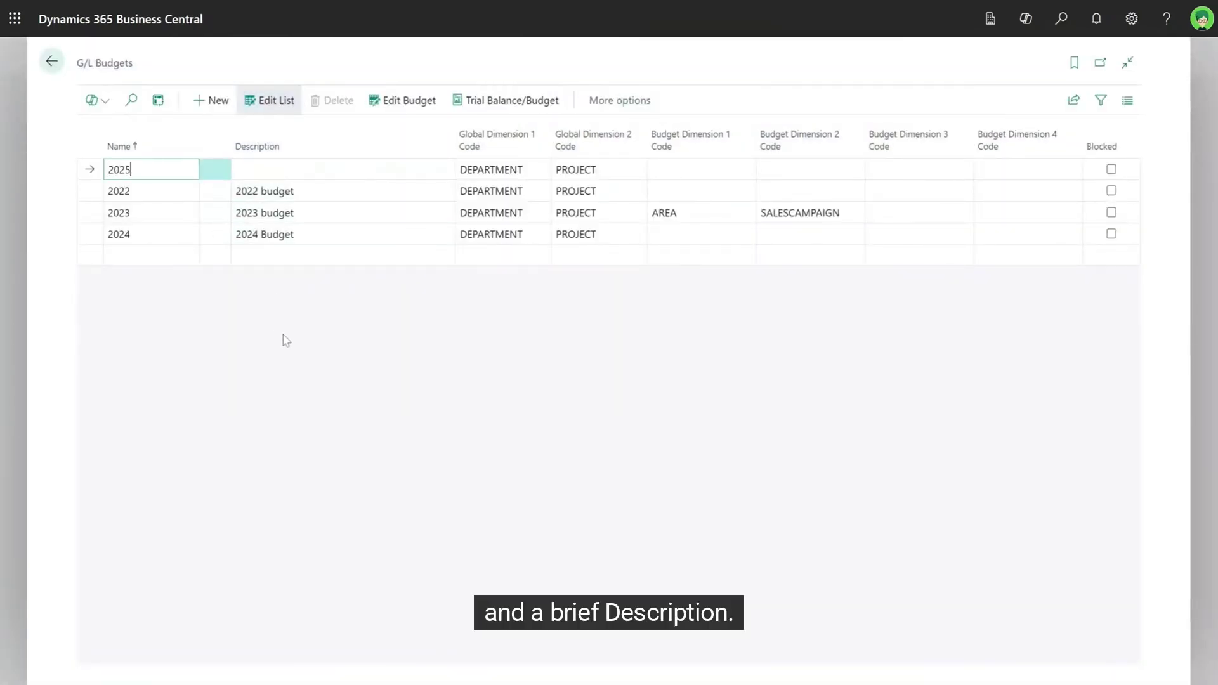
key(Tab)
text(2)
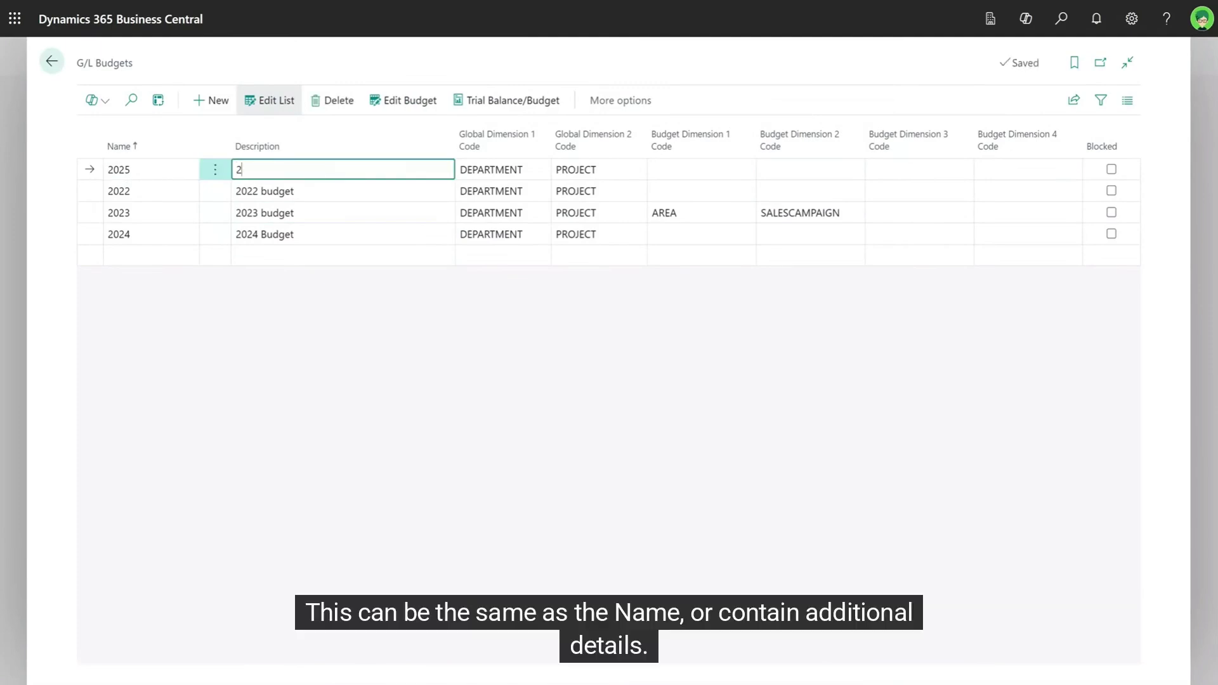
text(025 Budget)
key(Tab)
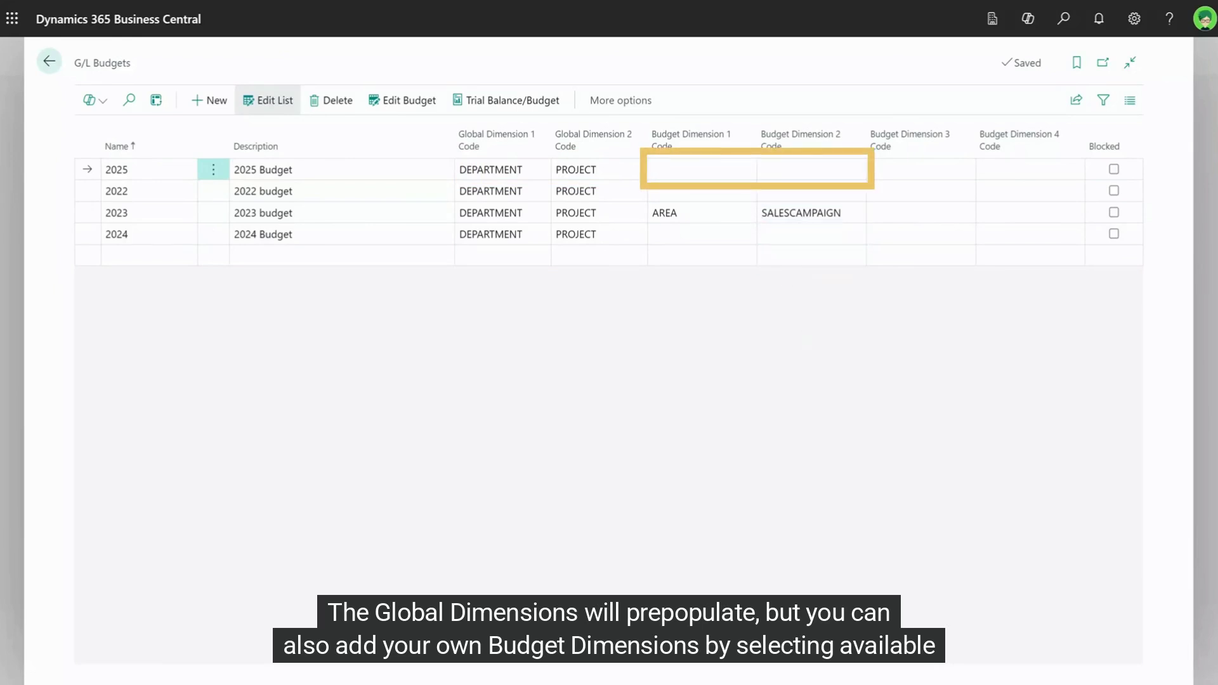
Set Budget Dimension 1 Code to AREA and Budget Dimension 2 Code to SALESCAMPAIGN.
click(749, 170)
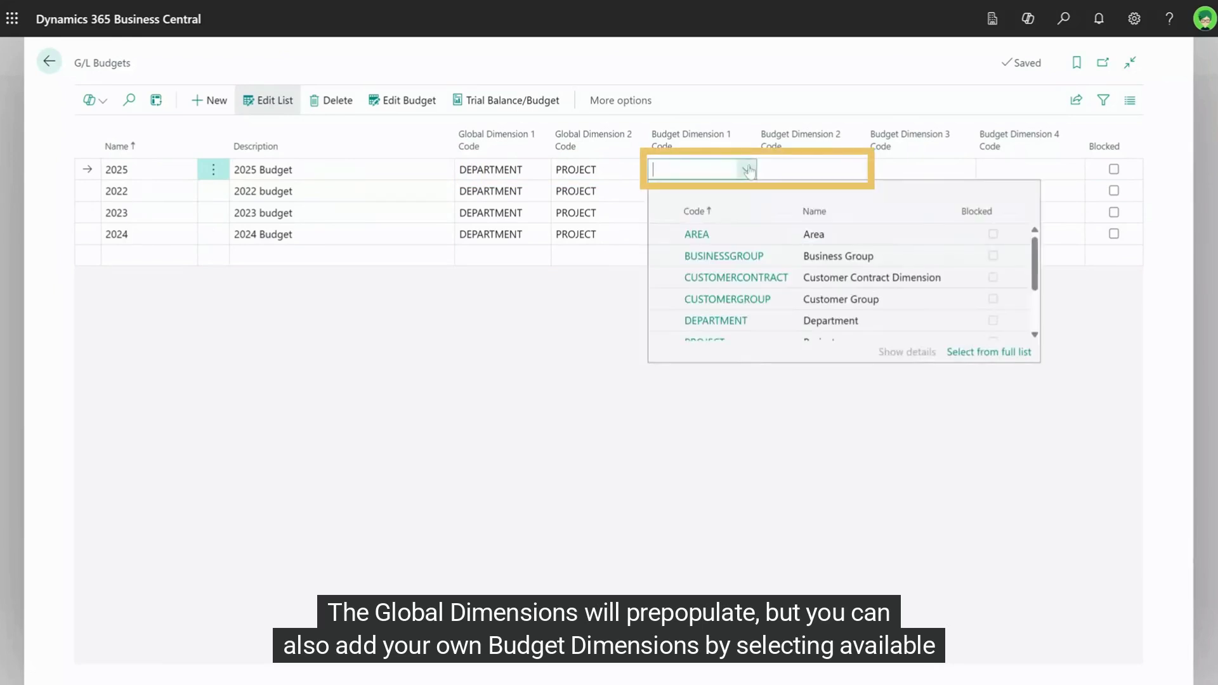
click(711, 234)
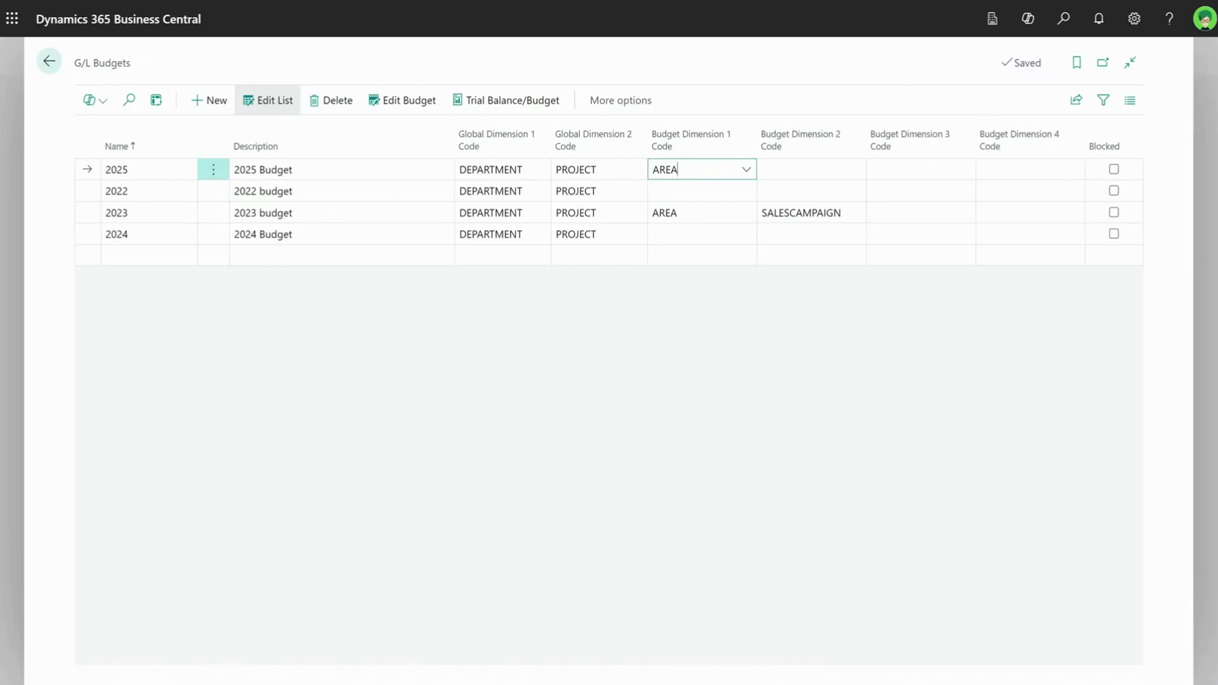
click(856, 169)
scroll(869, 234, down, 2)
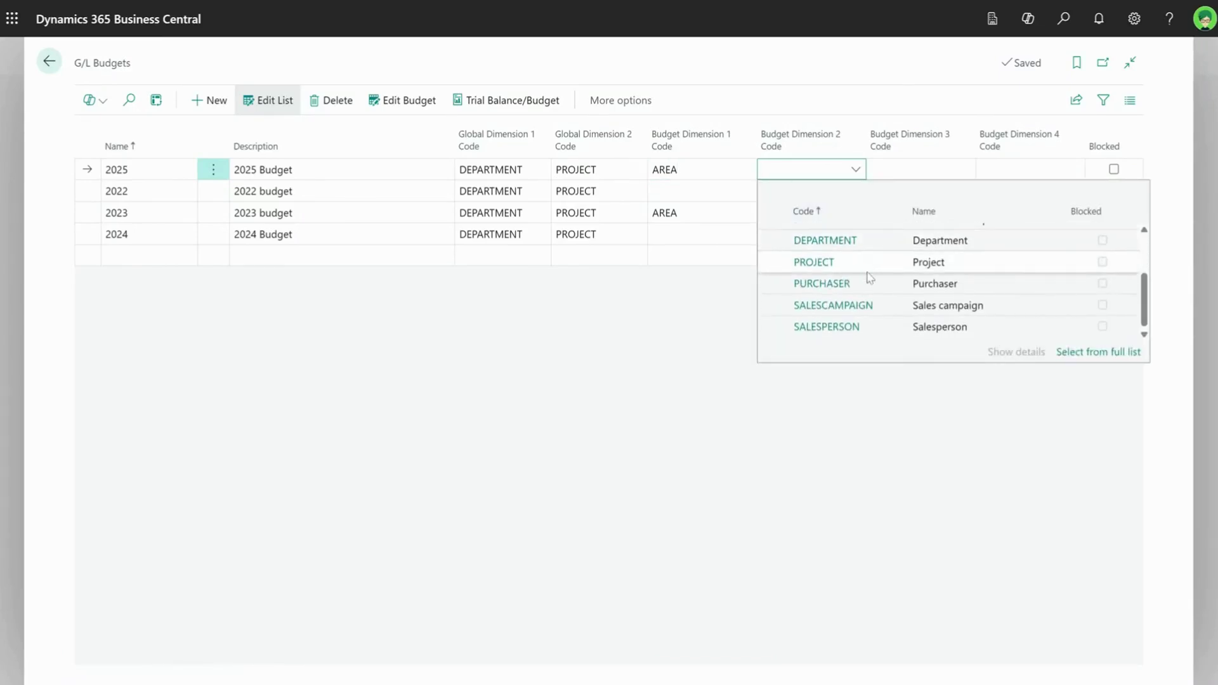
click(868, 306)
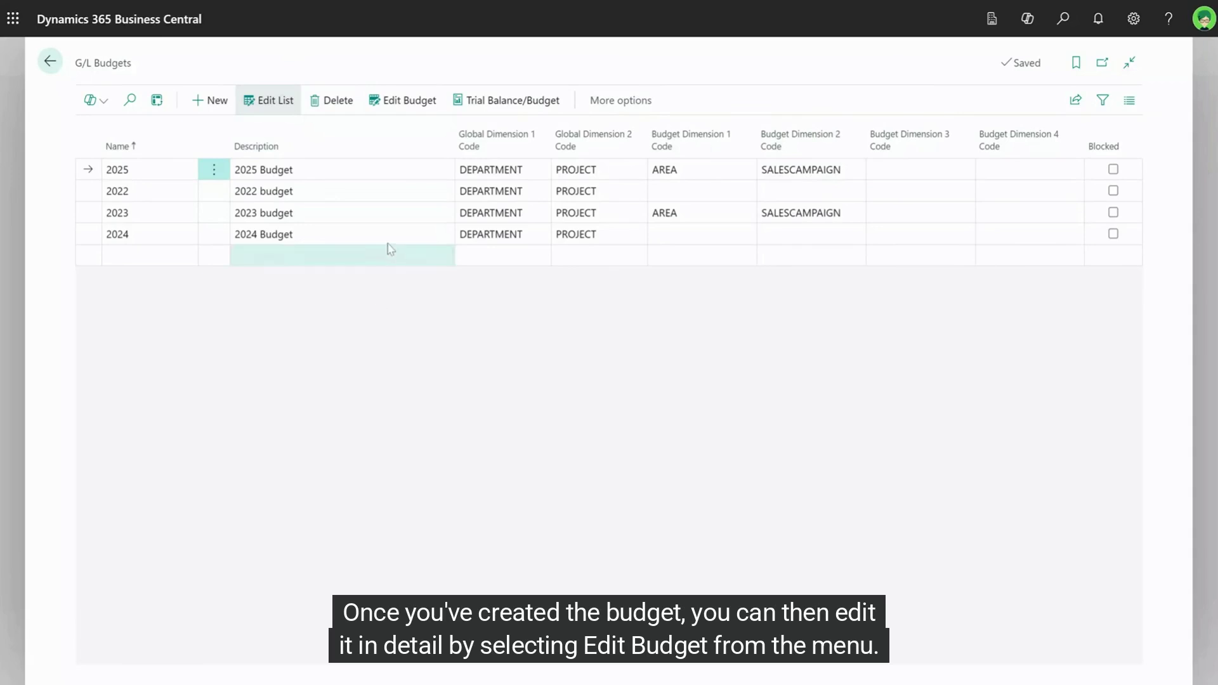
Edit the 2025 budget with G/L Account as lines and Period as columns.
click(409, 108)
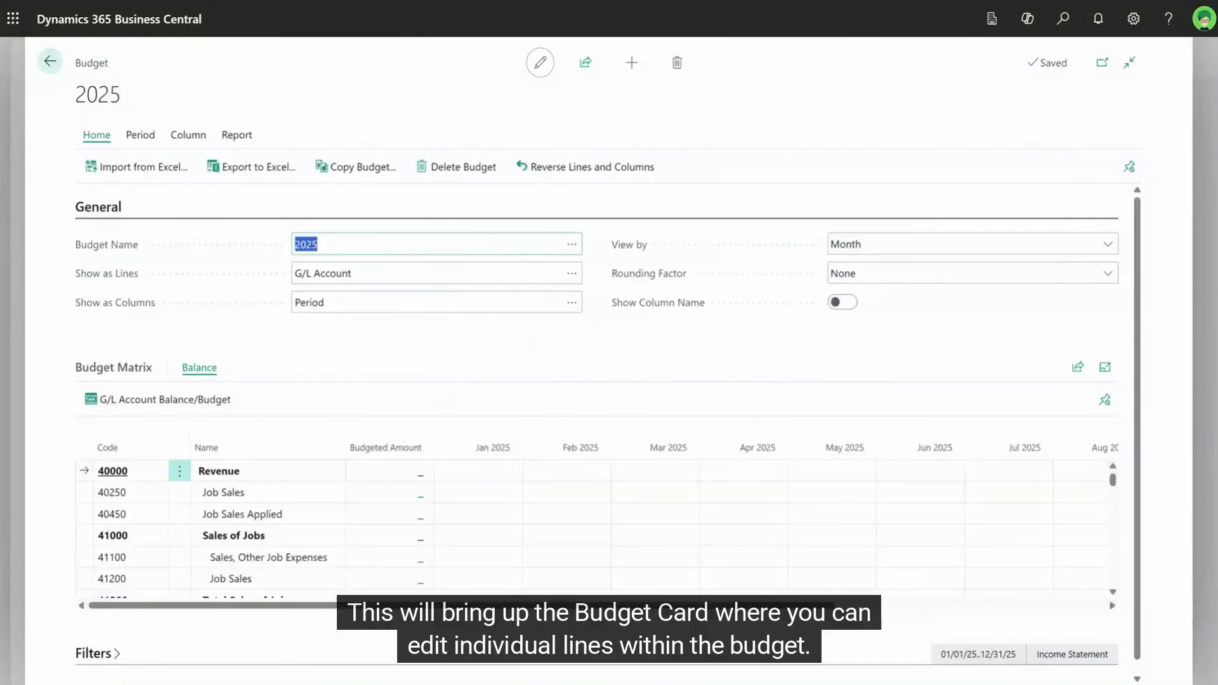
scroll(557, 331, down, 1)
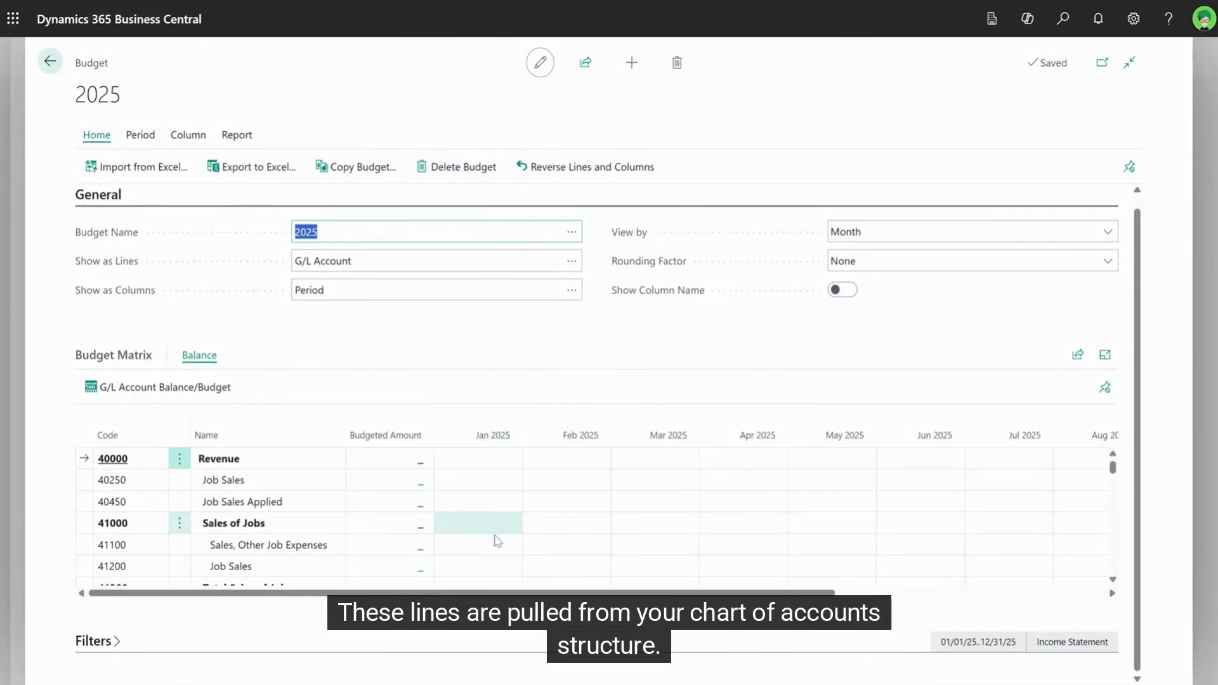
scroll(334, 645, up, 1)
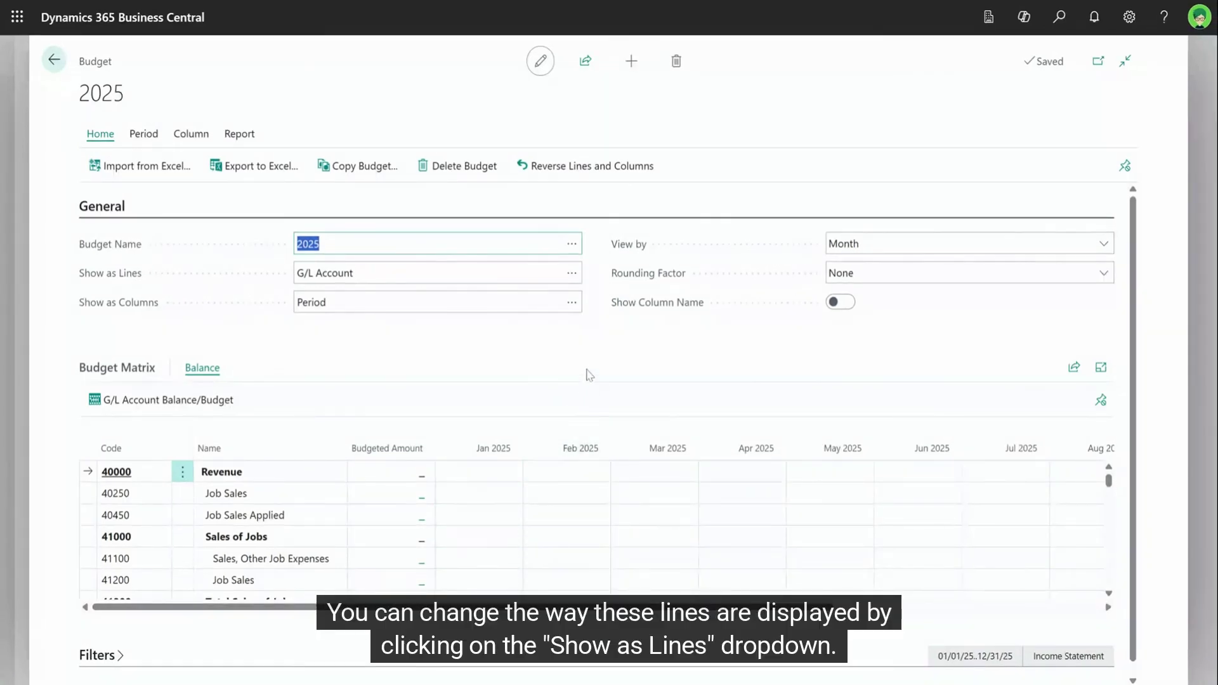
click(572, 273)
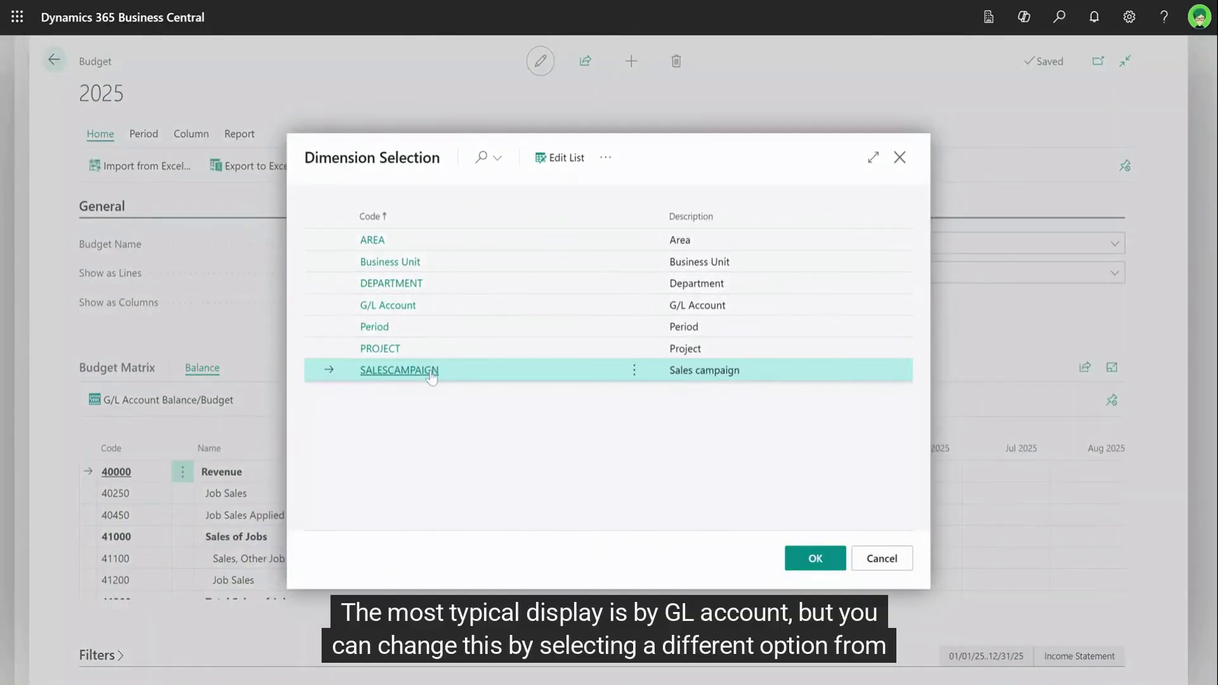
click(415, 307)
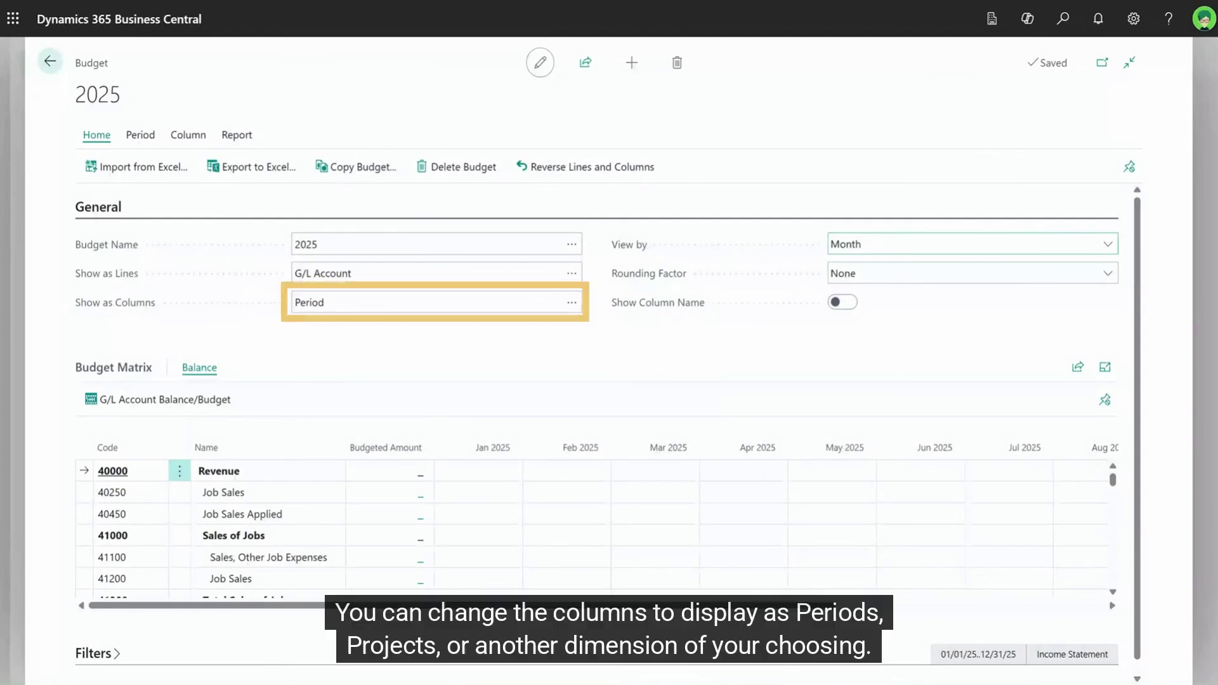
click(572, 303)
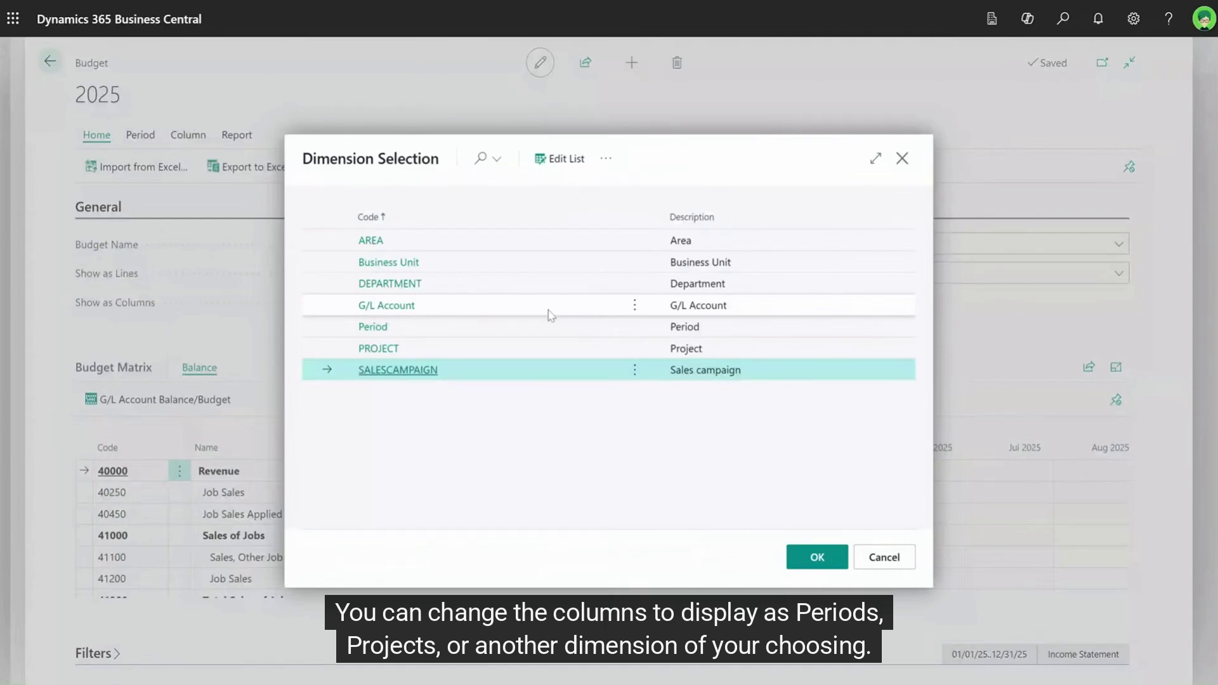
click(373, 326)
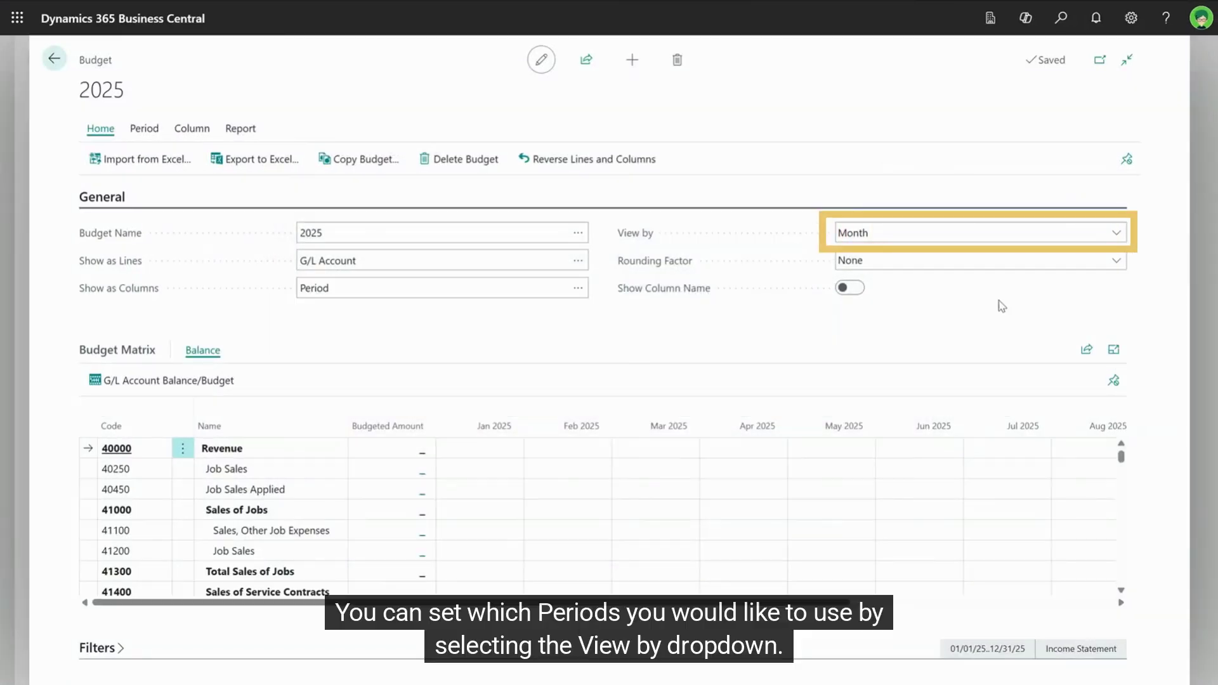
Set View by to Accounting Period and turn on Show Column Name for month headings.
click(1118, 235)
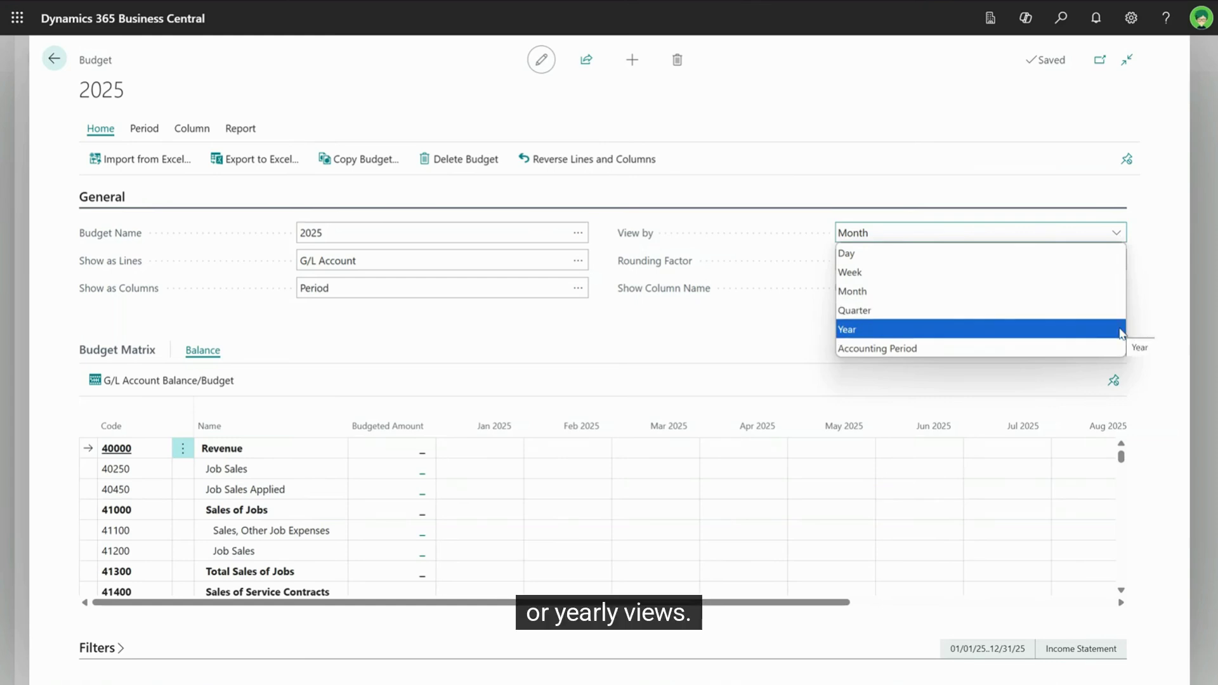
click(1029, 346)
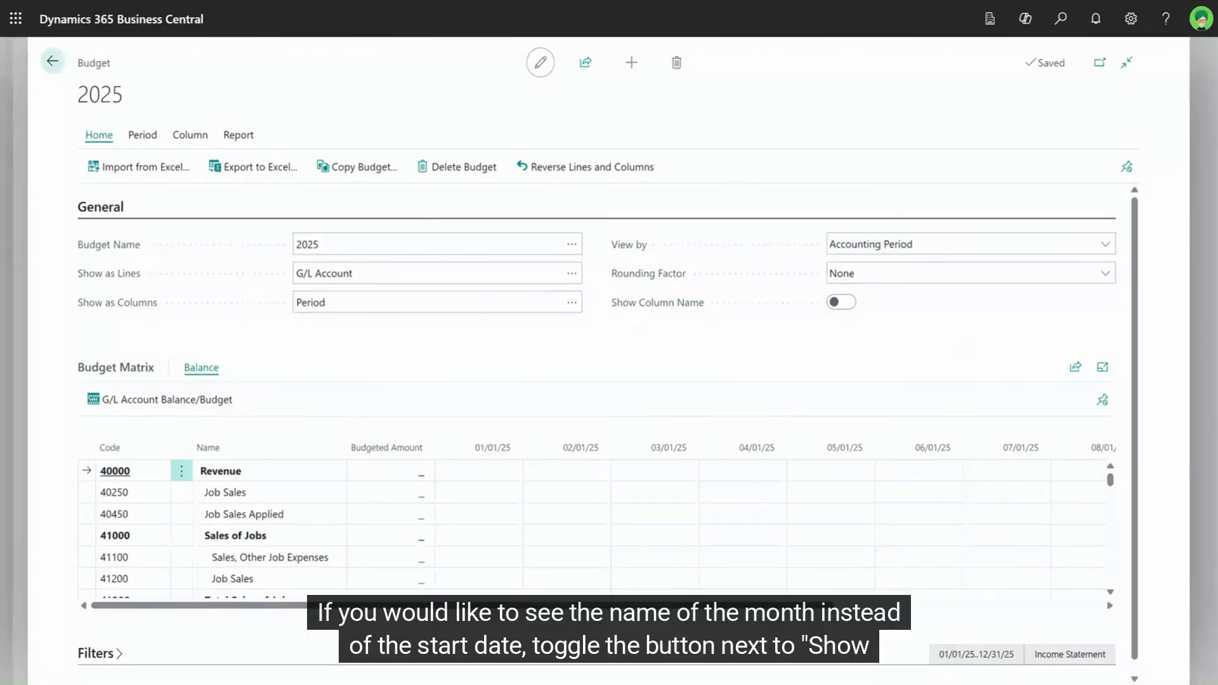
click(842, 305)
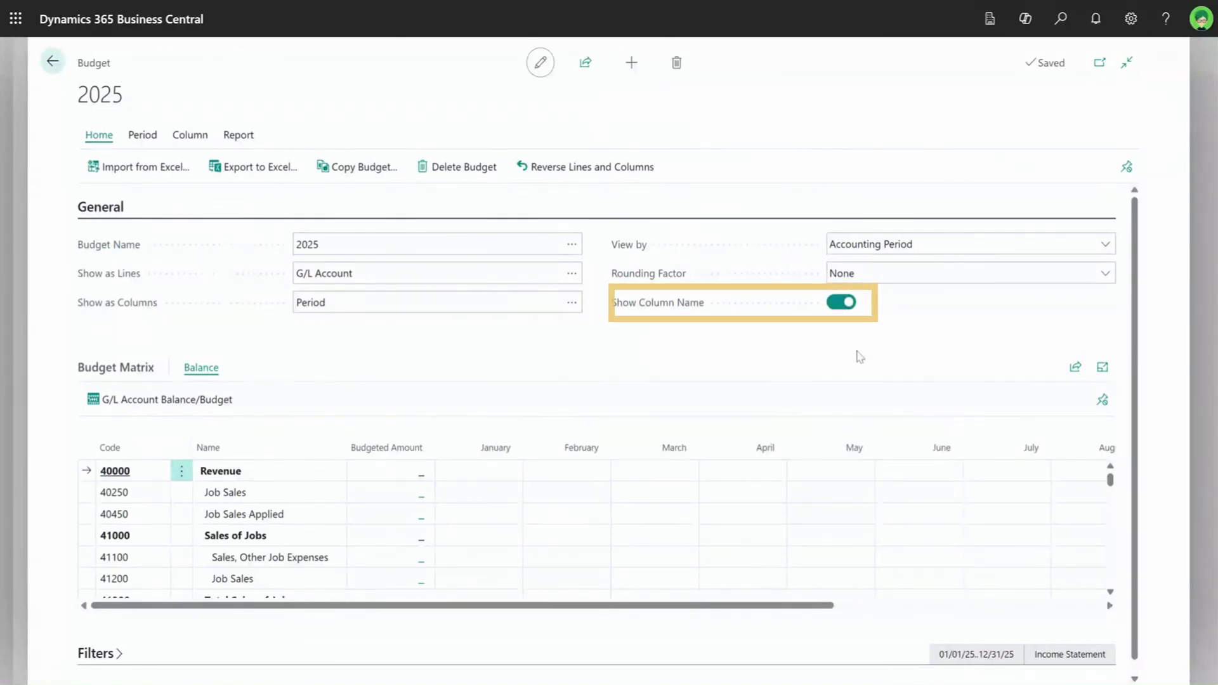
scroll(712, 507, down, 3)
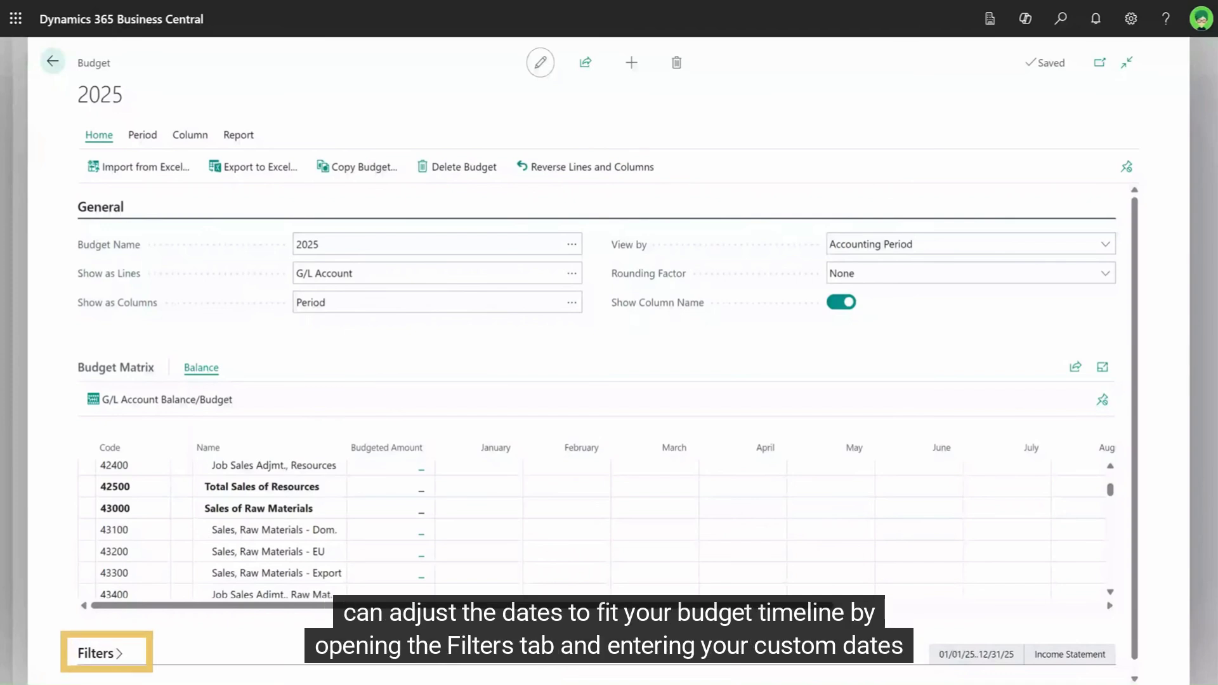
Set the budget's Date Filter to 04/01/25..03/31/28.
click(119, 653)
scroll(156, 662, down, 3)
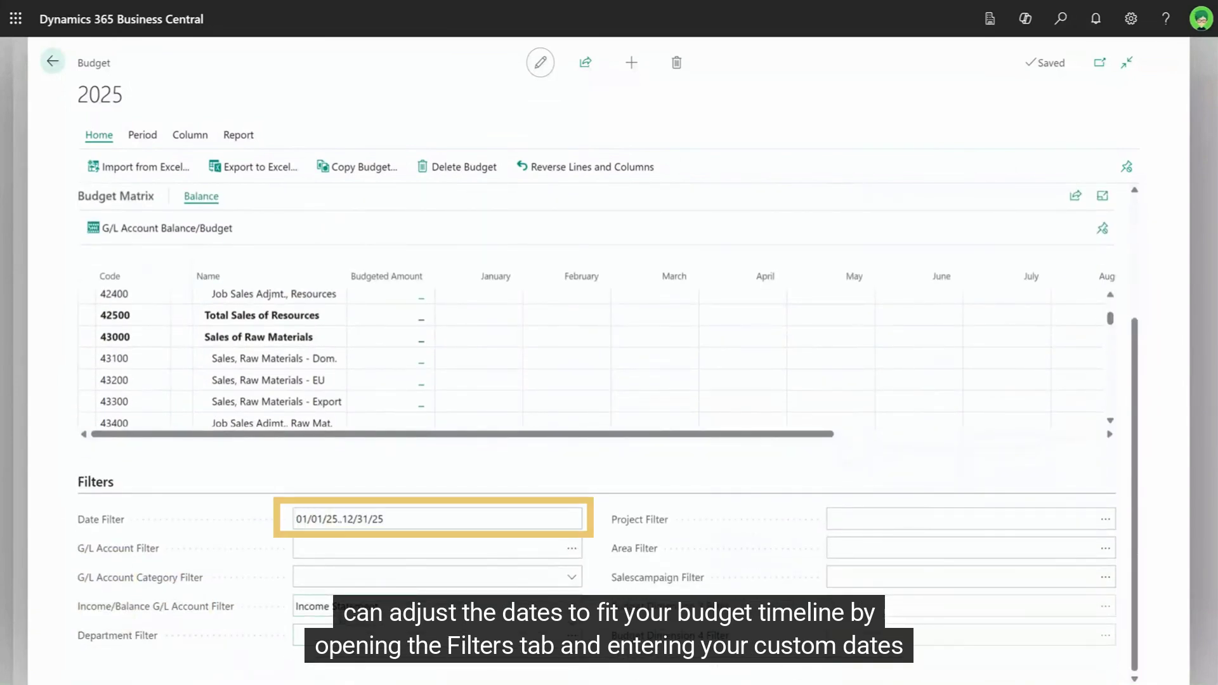
click(339, 519)
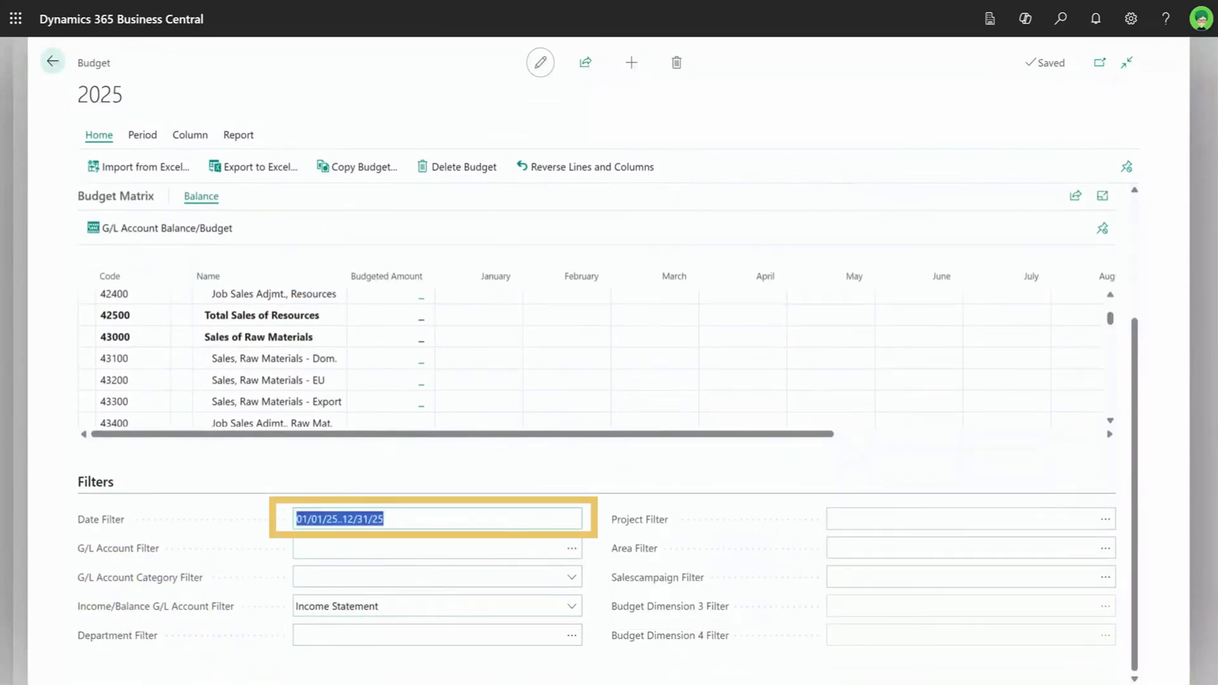
text(04/01/25..03/31/)
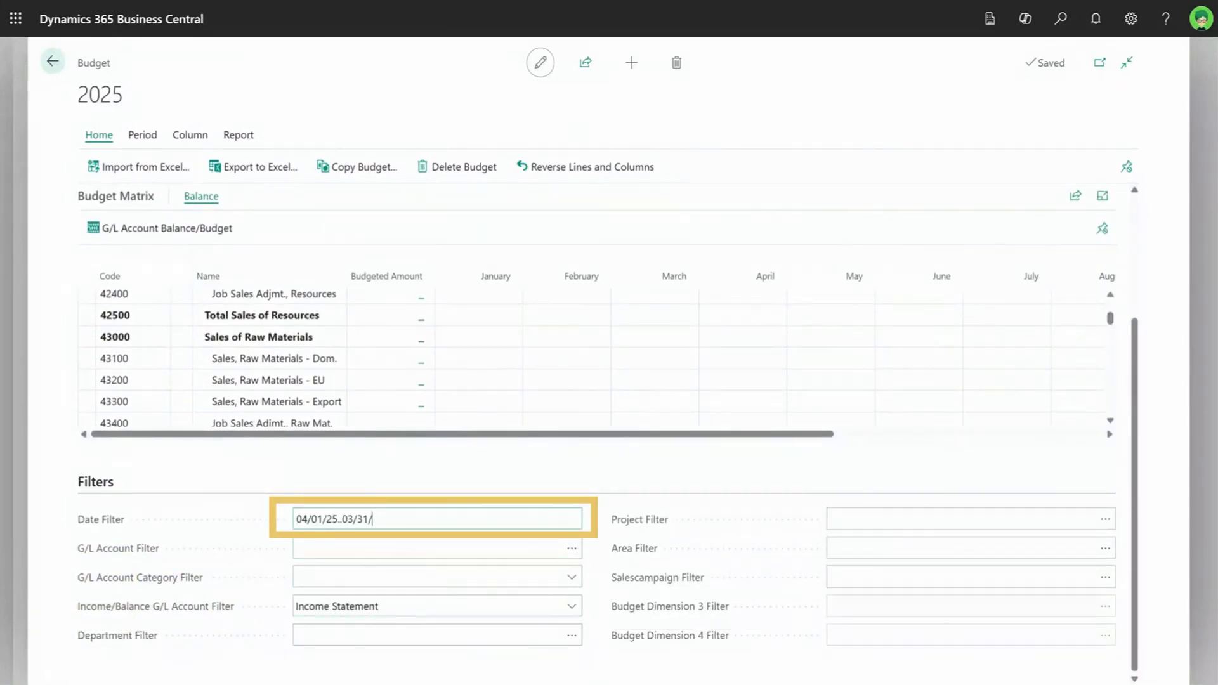
key(Tab)
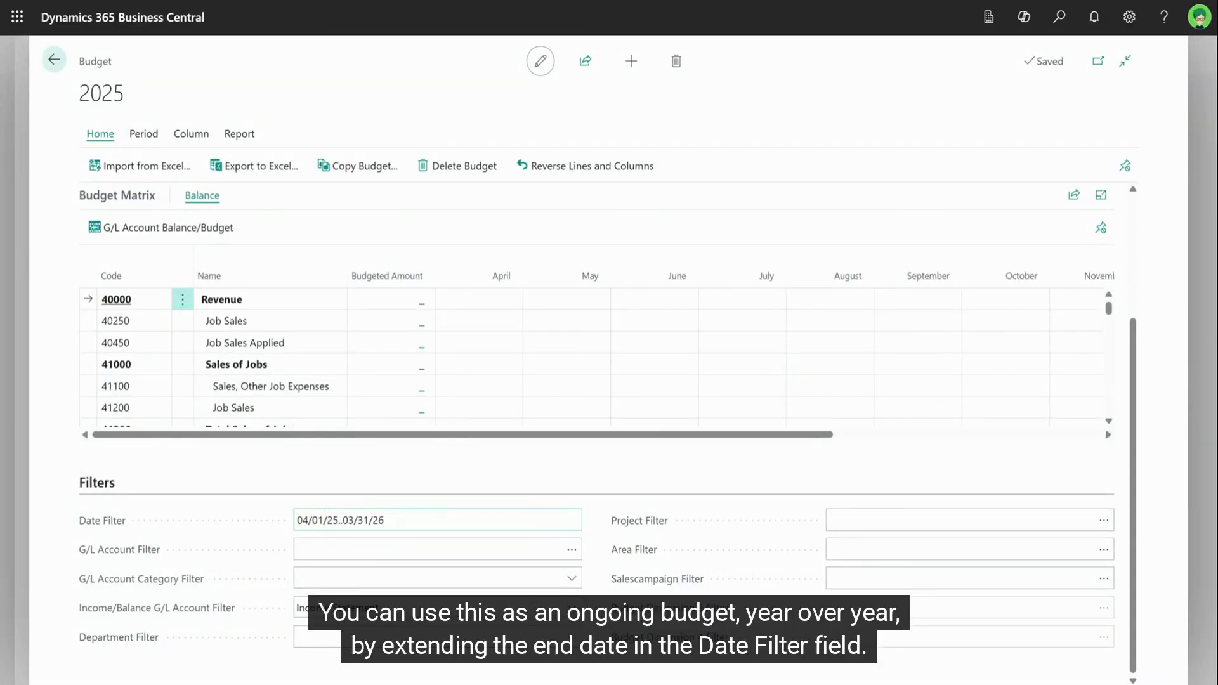
click(438, 520)
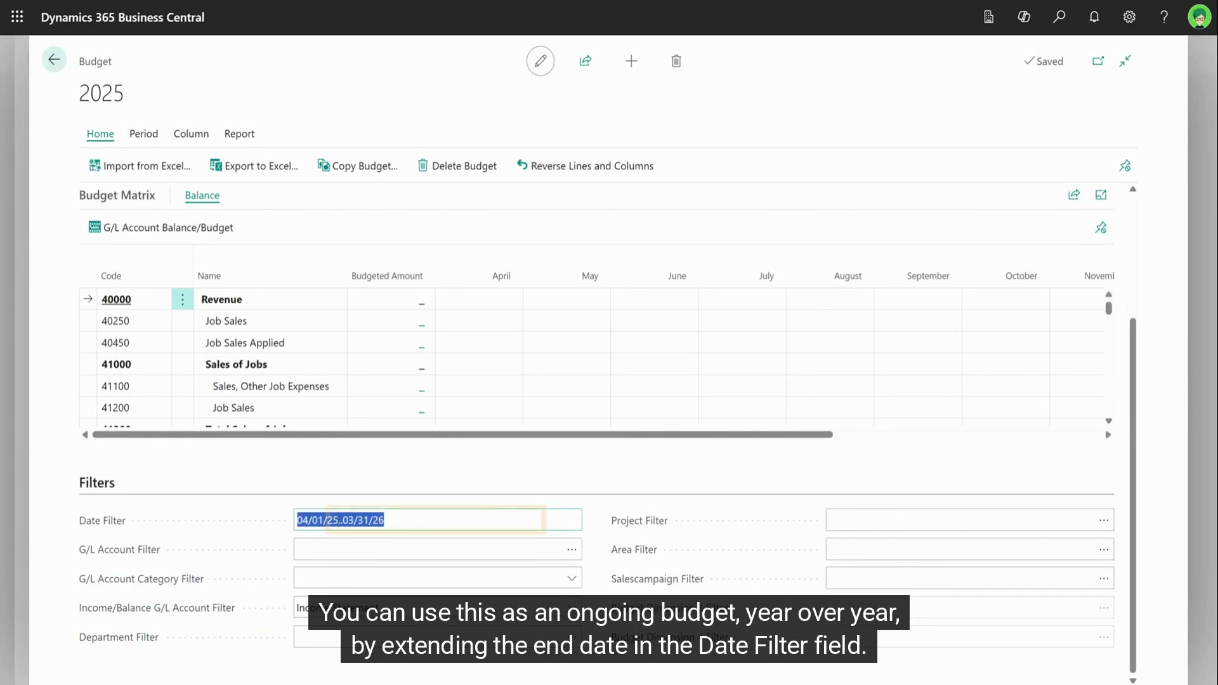
click(384, 520)
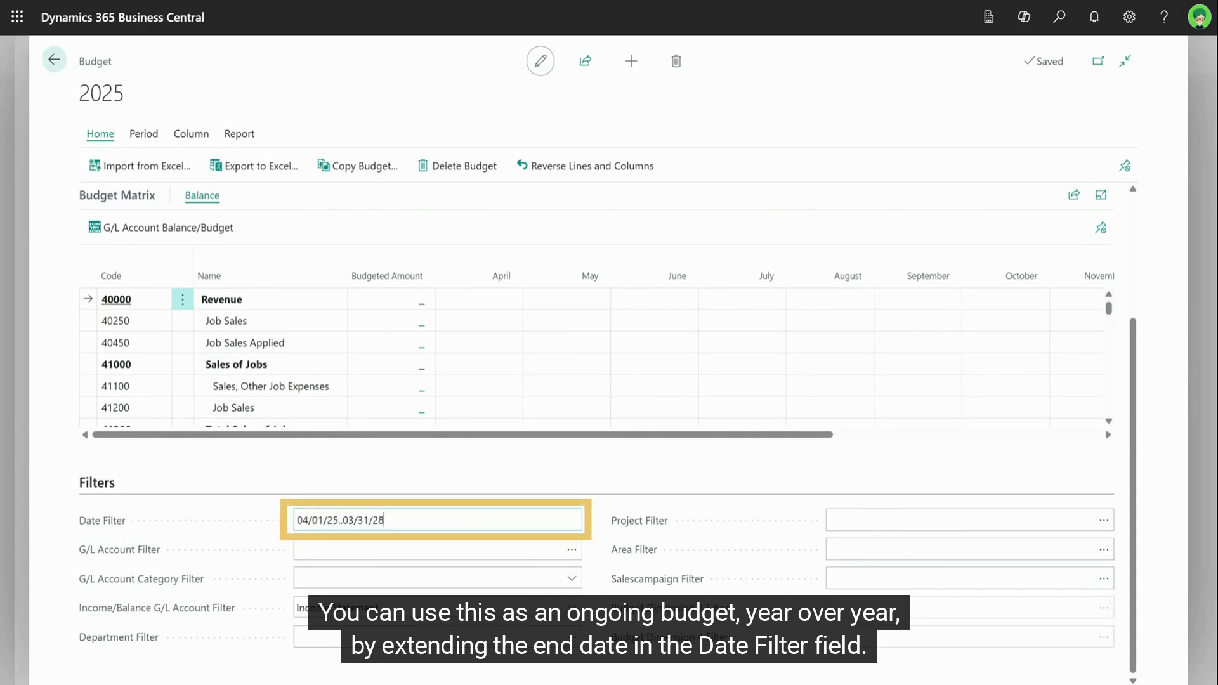
text(8)
key(Tab)
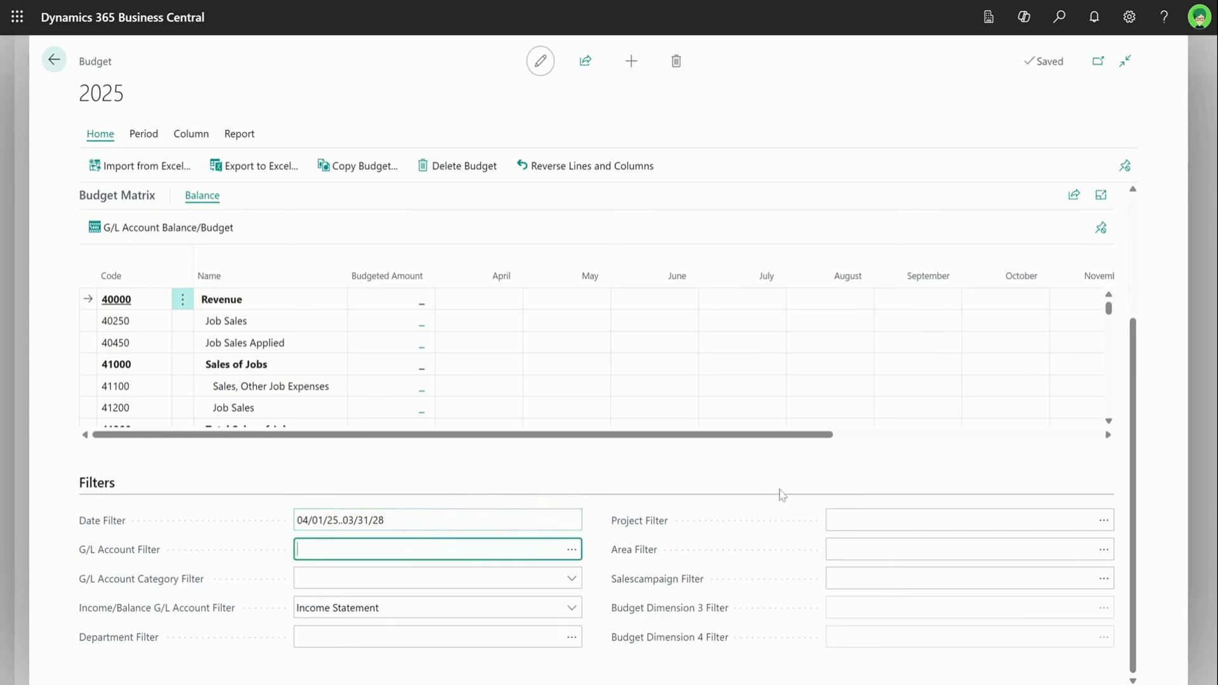
scroll(933, 504, up, 3)
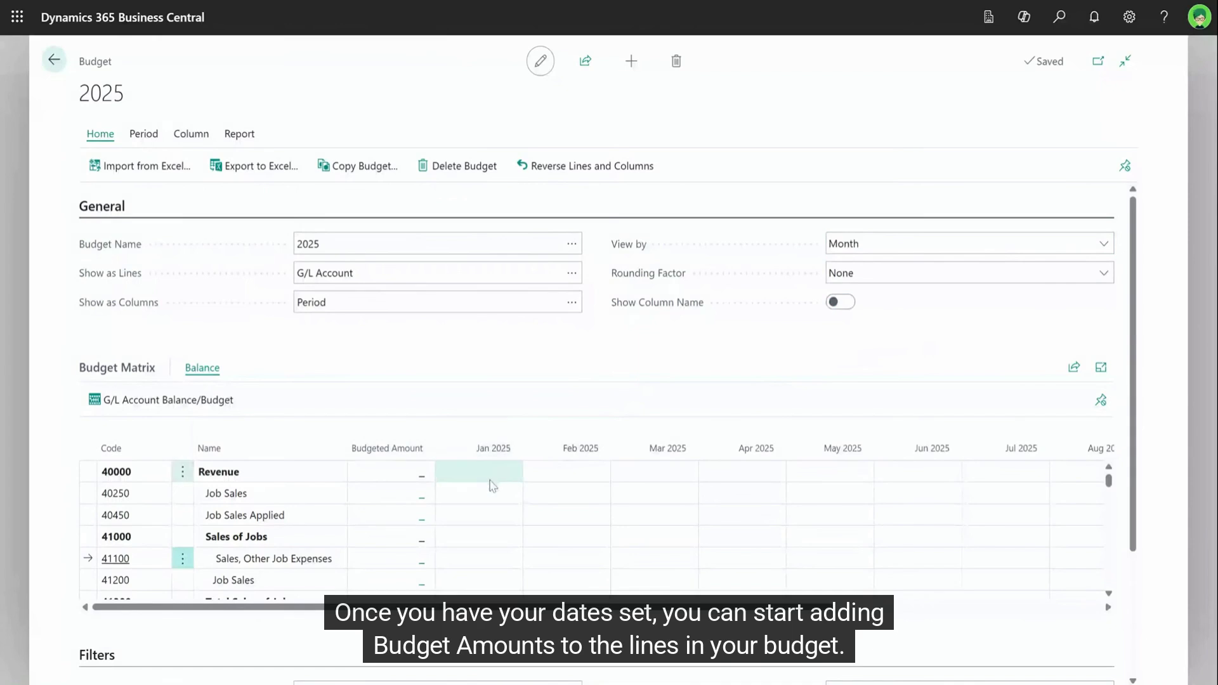
Enter 25,000 for 40250 Job Sales in January 2025 and open its budget entries.
click(489, 502)
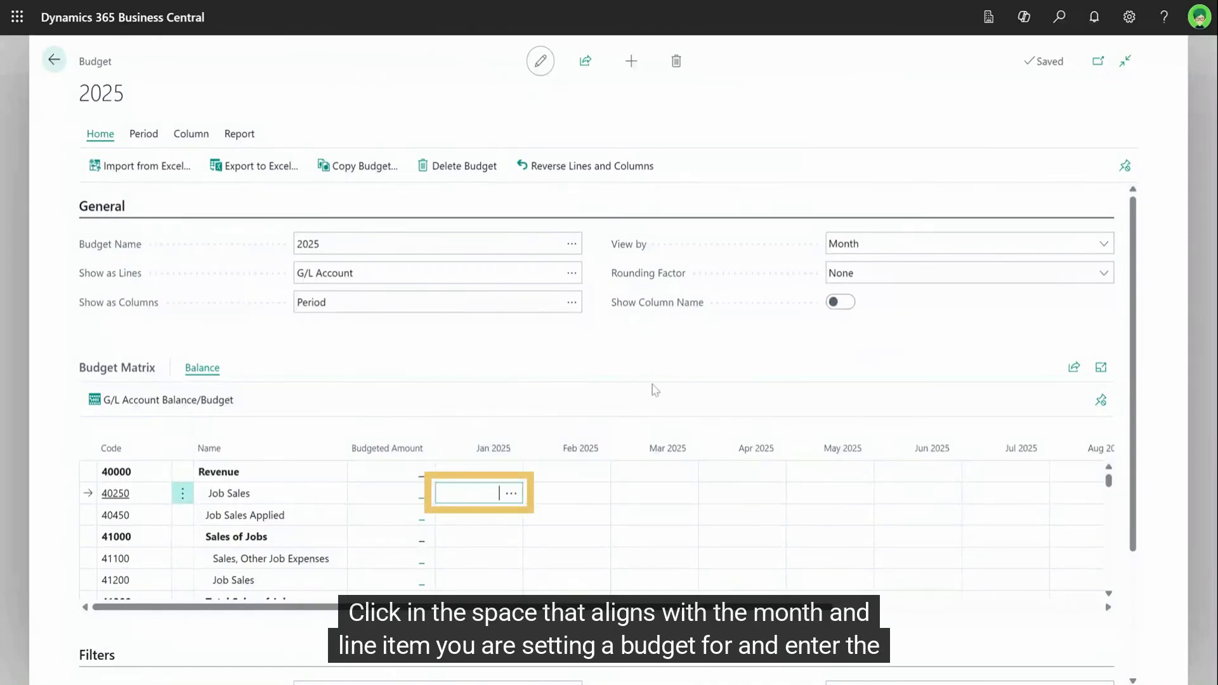
text(25000)
click(652, 388)
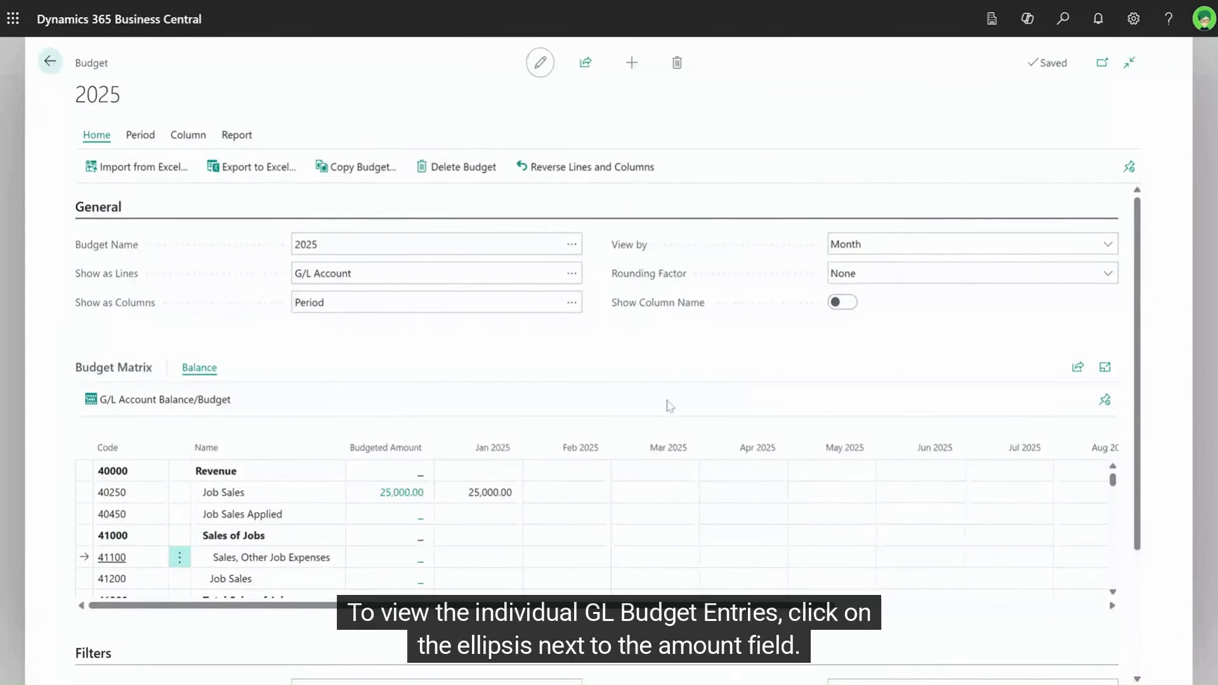
click(501, 499)
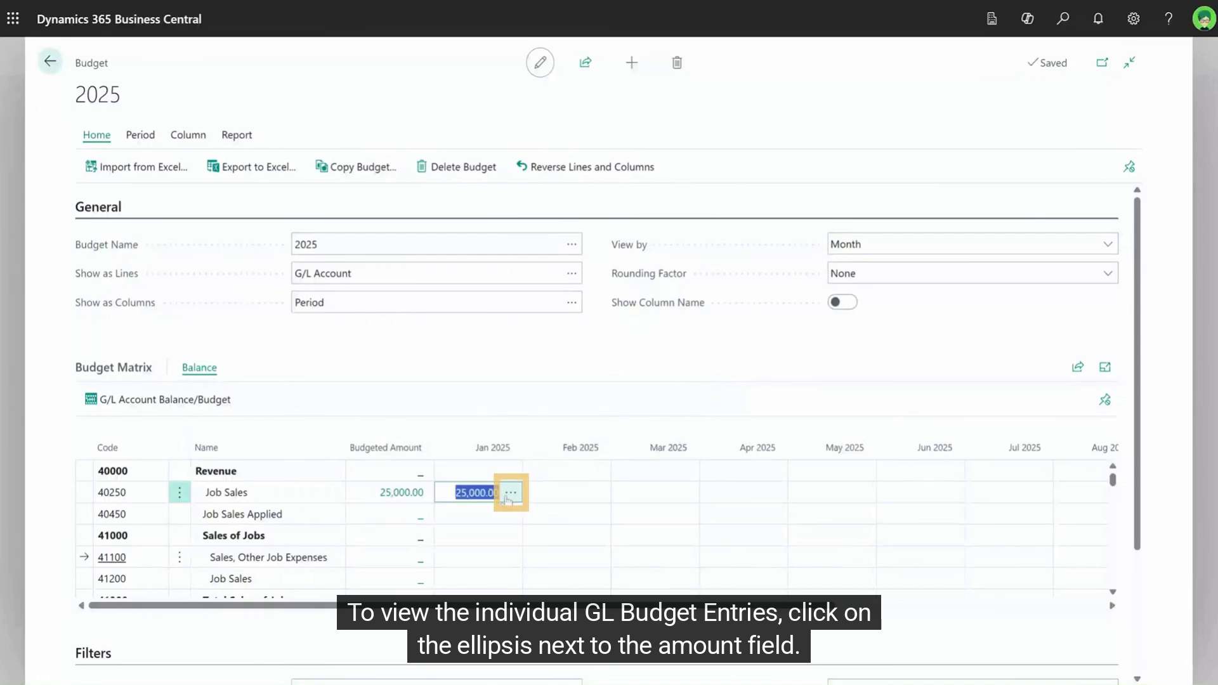
click(511, 494)
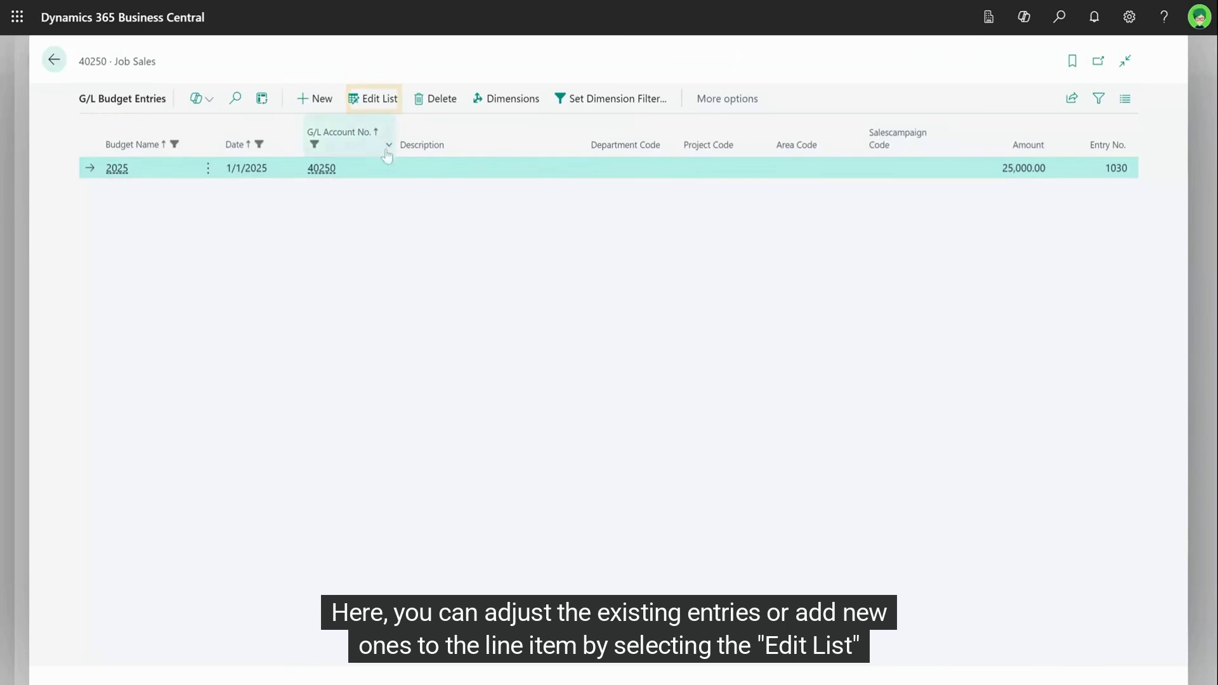
Describe the 25,000 entry as 'Project 1 Budget' with Department SALES and Project TOYOTA.
click(389, 105)
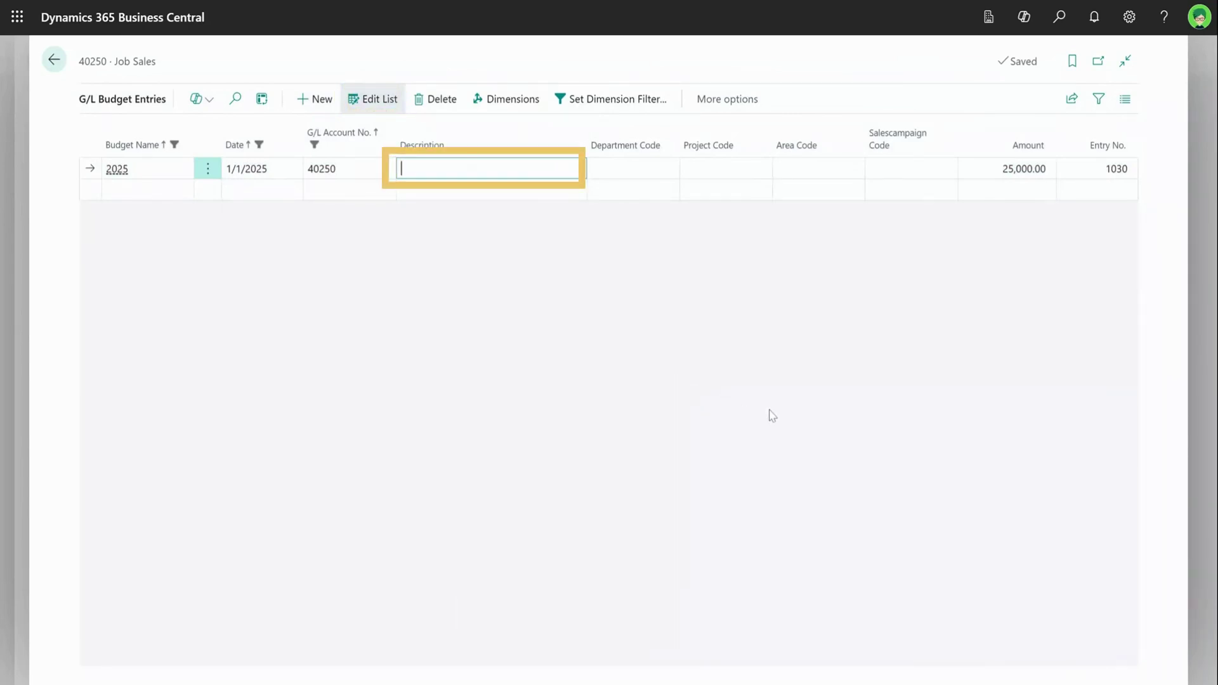
text(roject 1 Budget)
key(Tab)
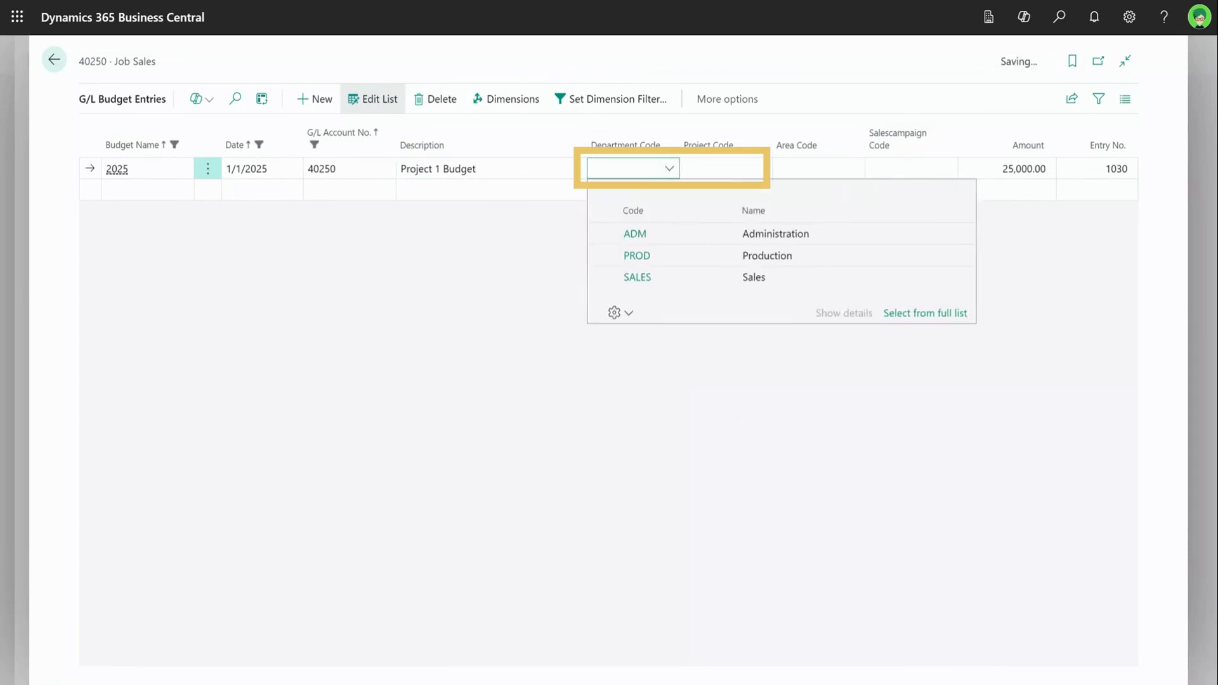
click(639, 279)
click(723, 168)
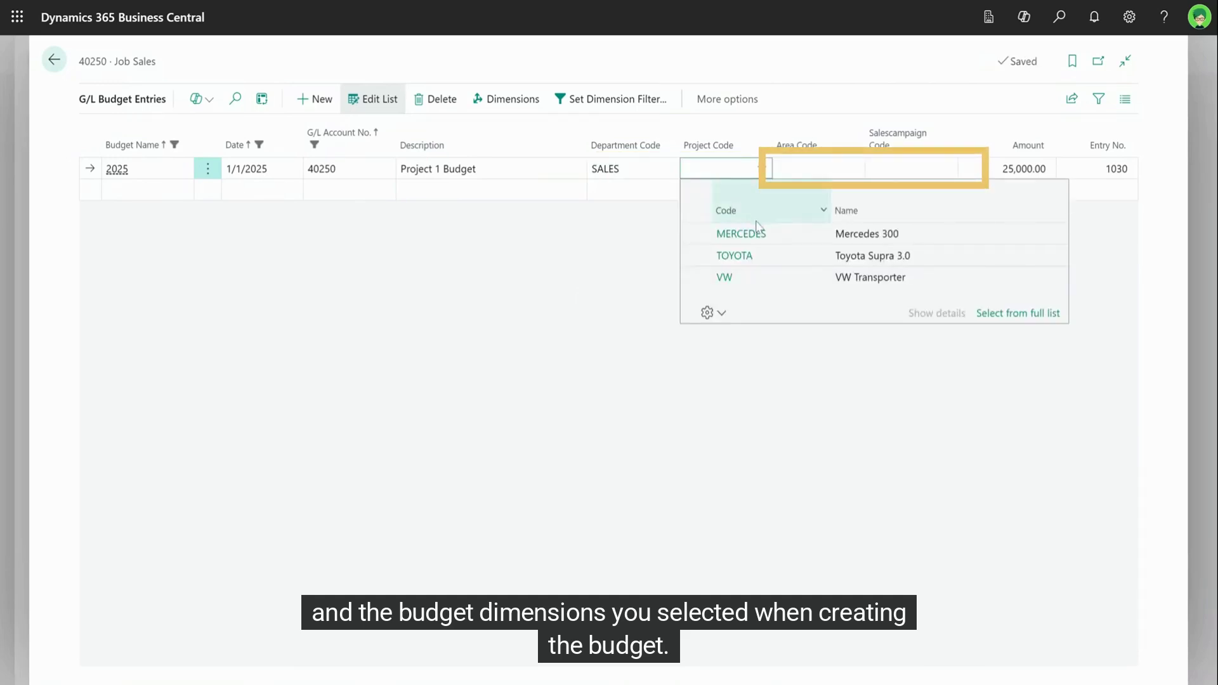
click(734, 256)
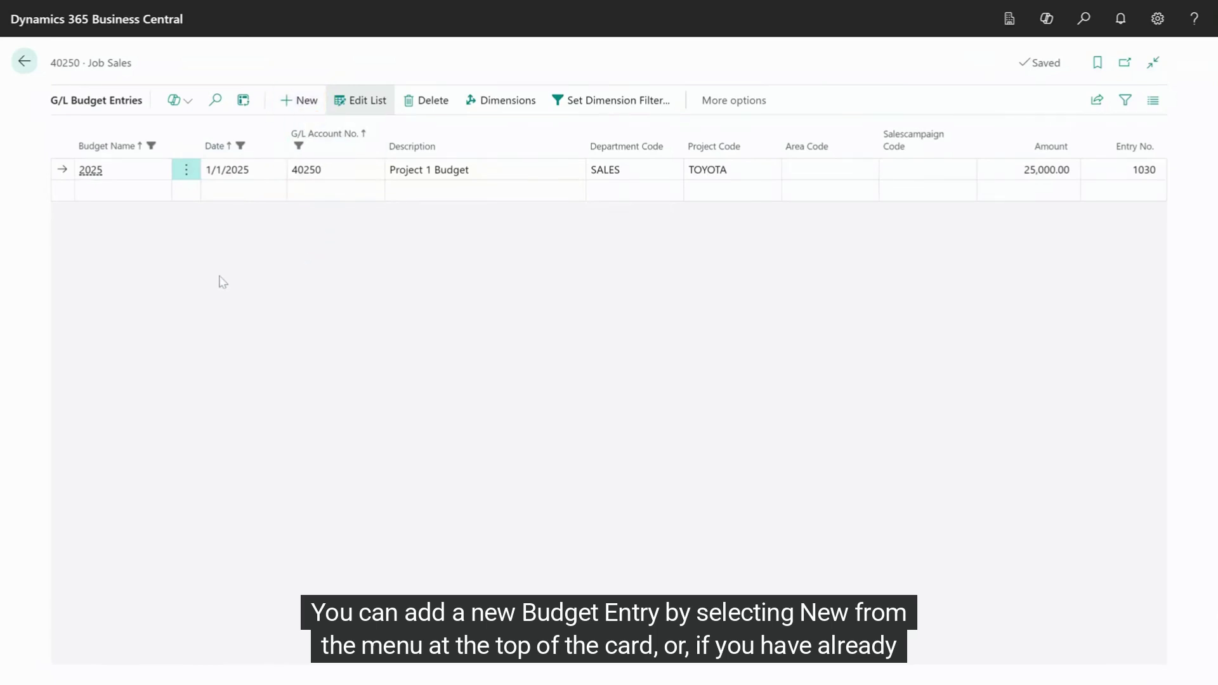
Add a new Job Sales entry of 10,000 described as 'Project 2 Budget'.
click(92, 198)
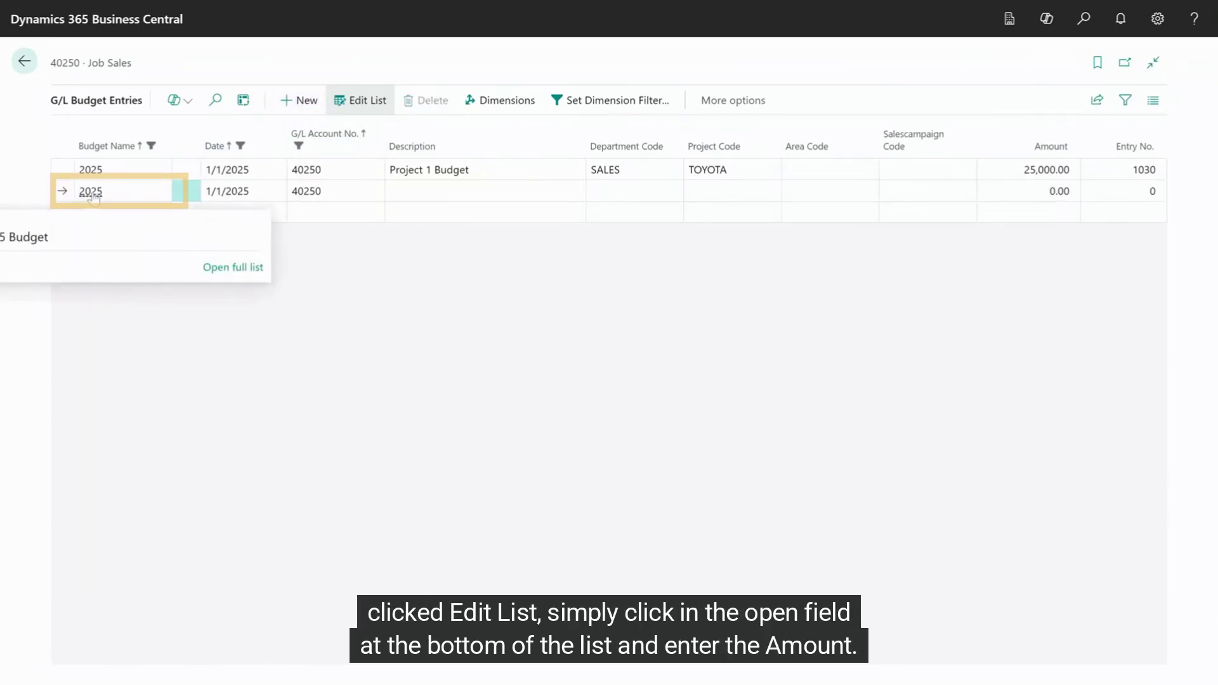
click(1047, 191)
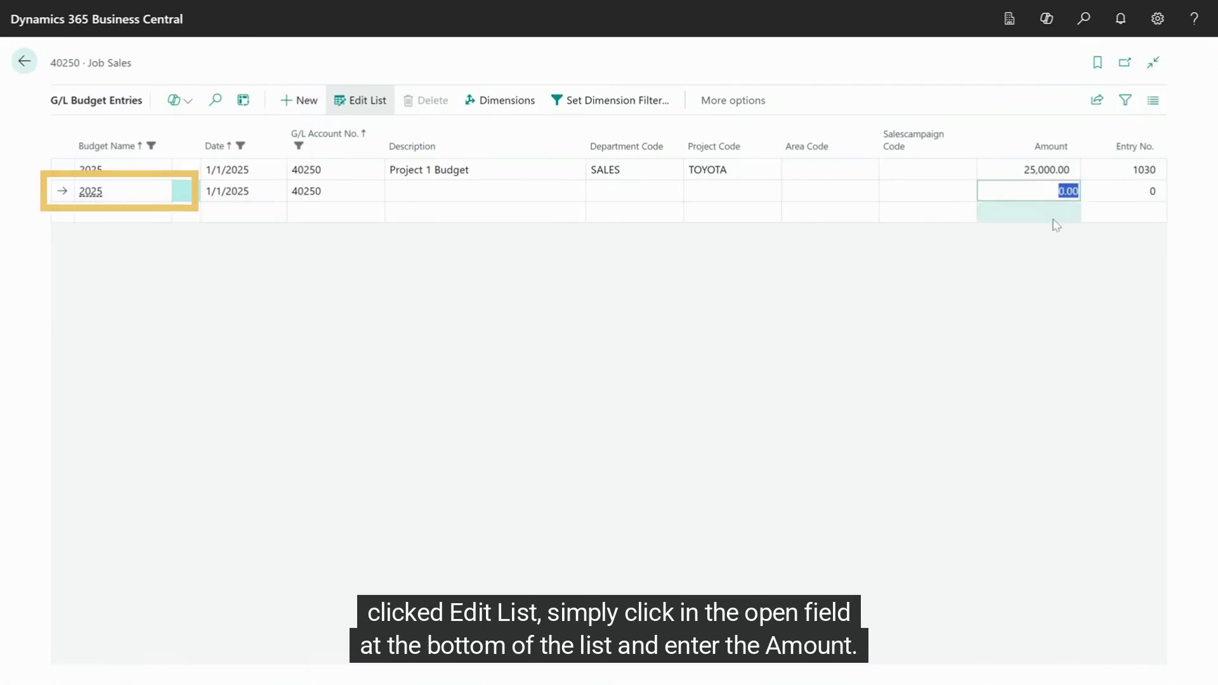
text(10000)
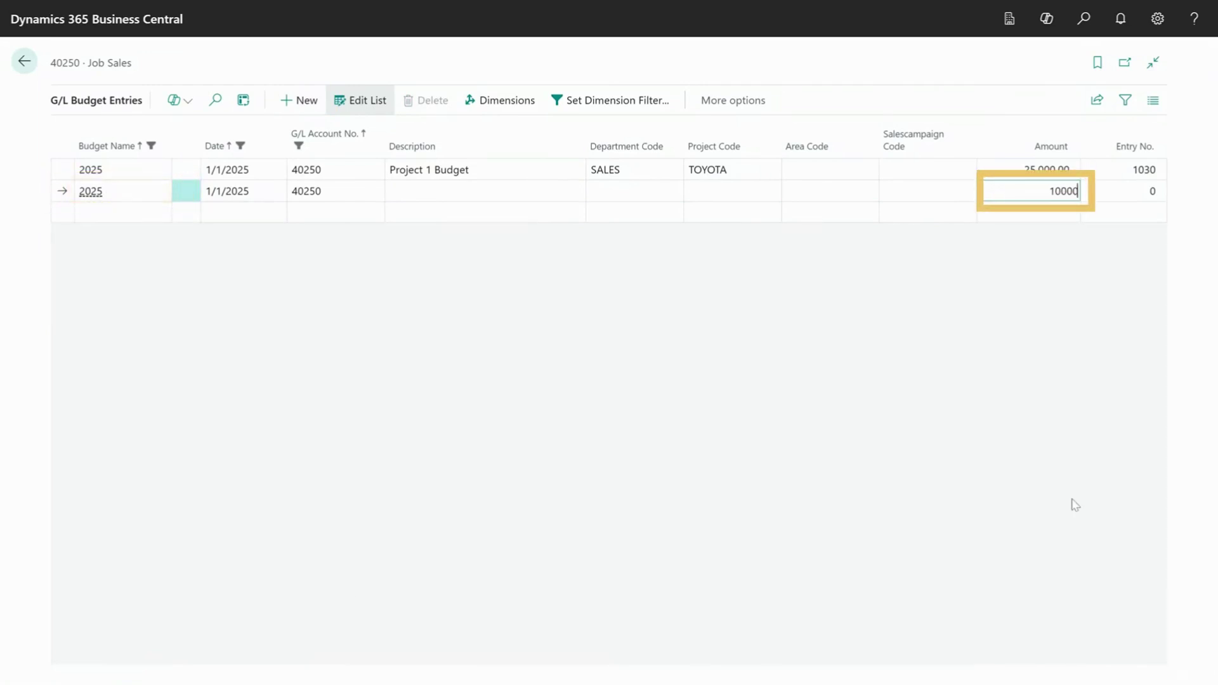
click(1072, 492)
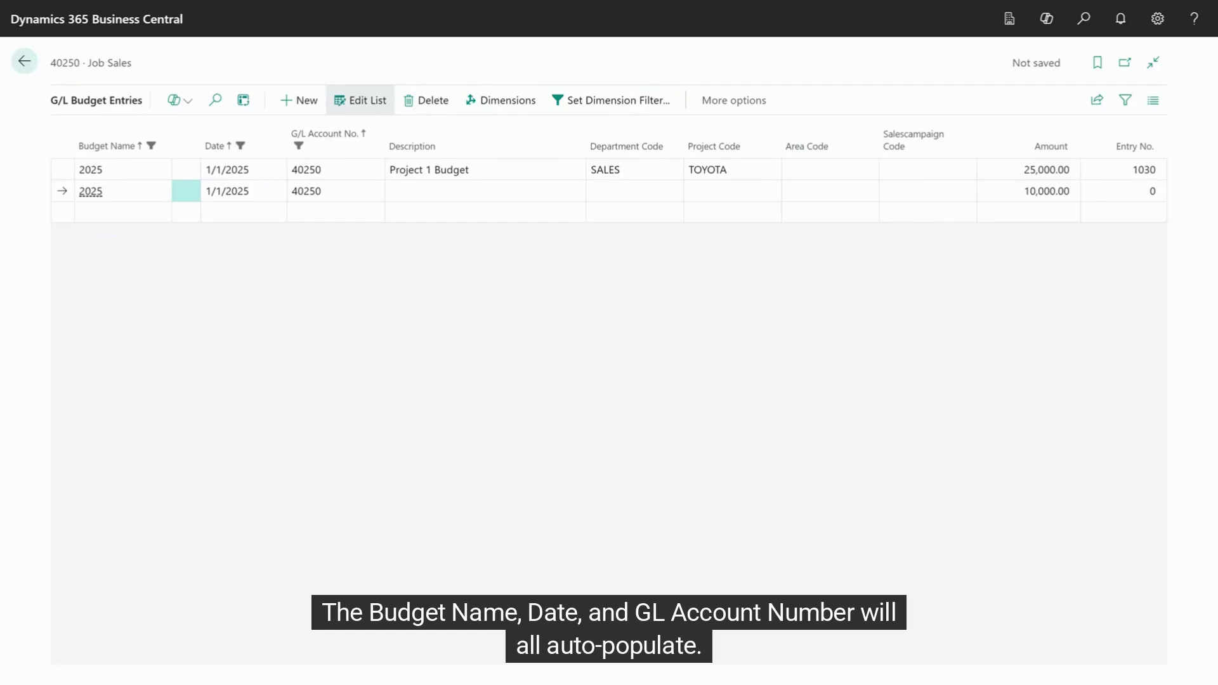
text(Project 2 Budget)
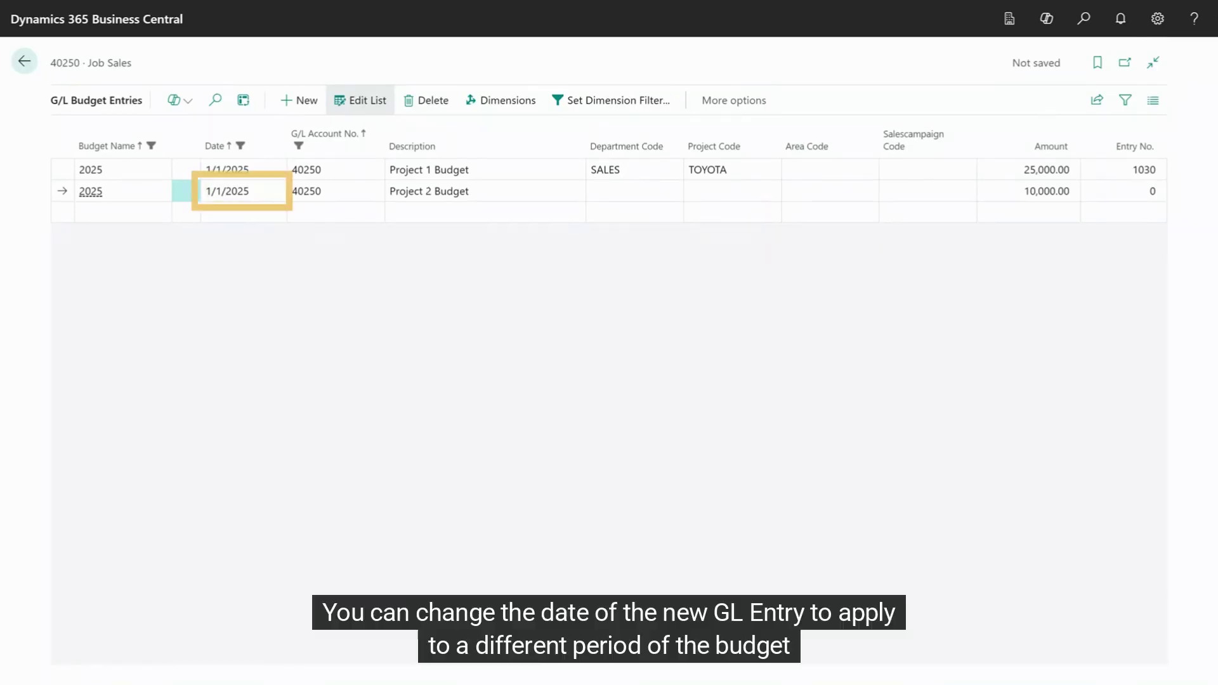
Set the new entry's date, Department PROD and Project MERCEDES, then save the entries.
click(238, 190)
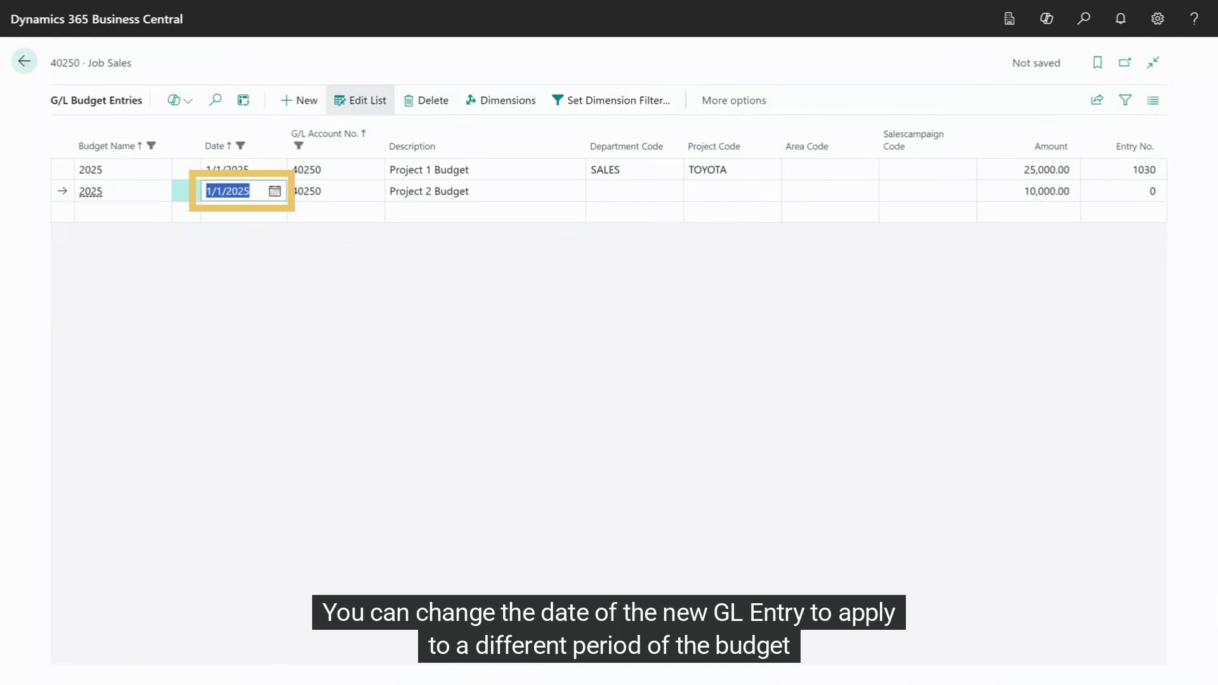
click(275, 190)
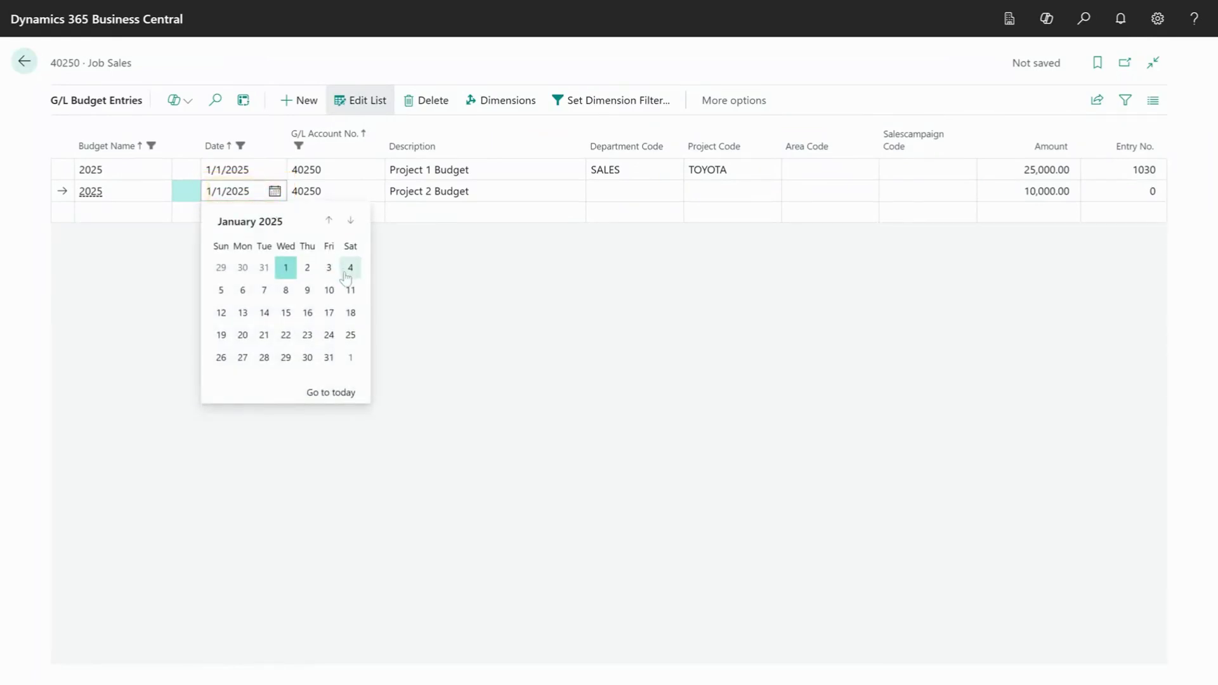
click(350, 221)
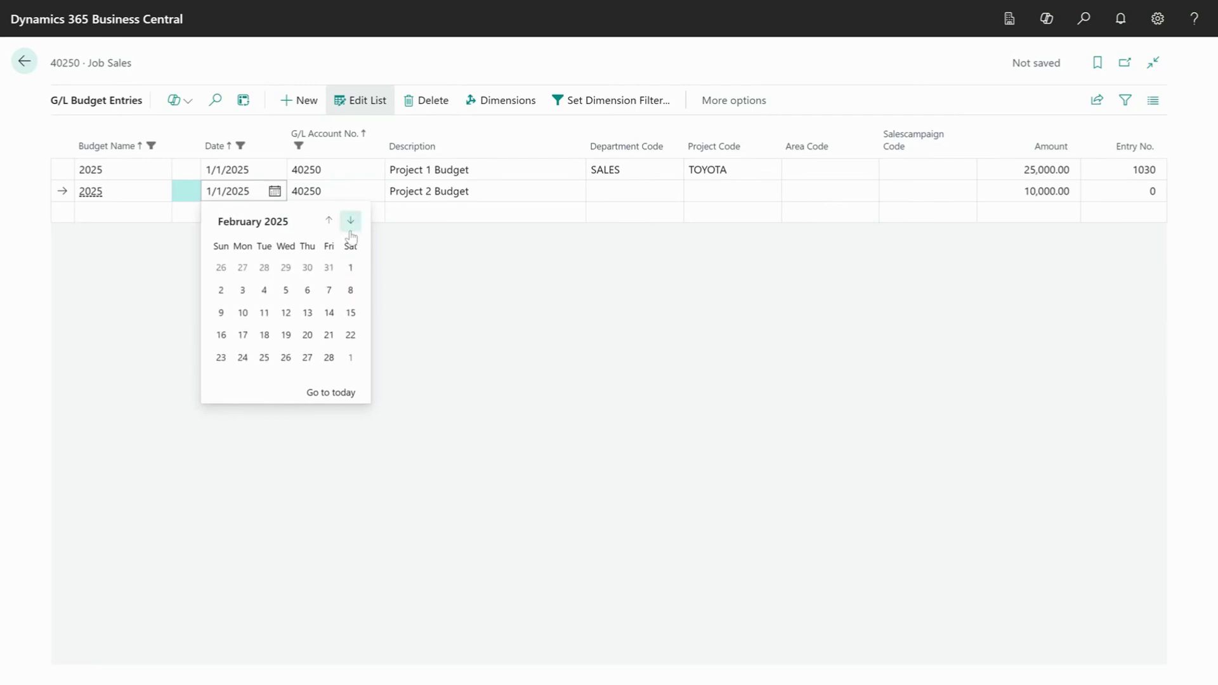
click(349, 268)
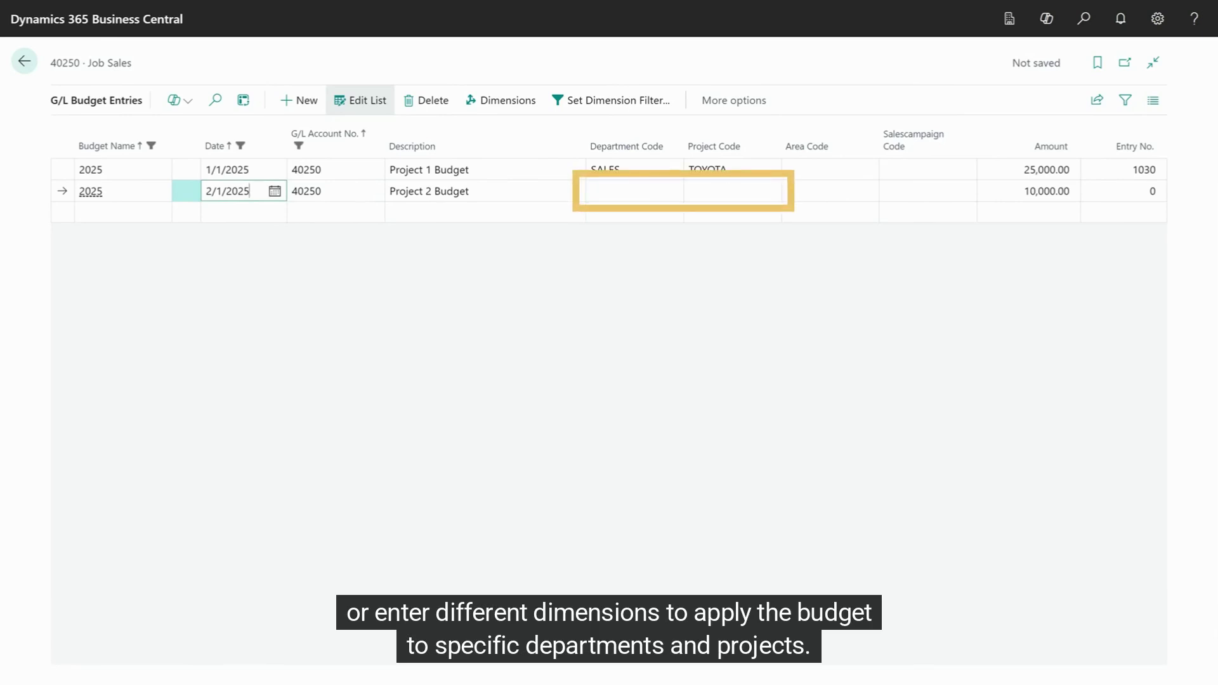
click(635, 191)
click(680, 274)
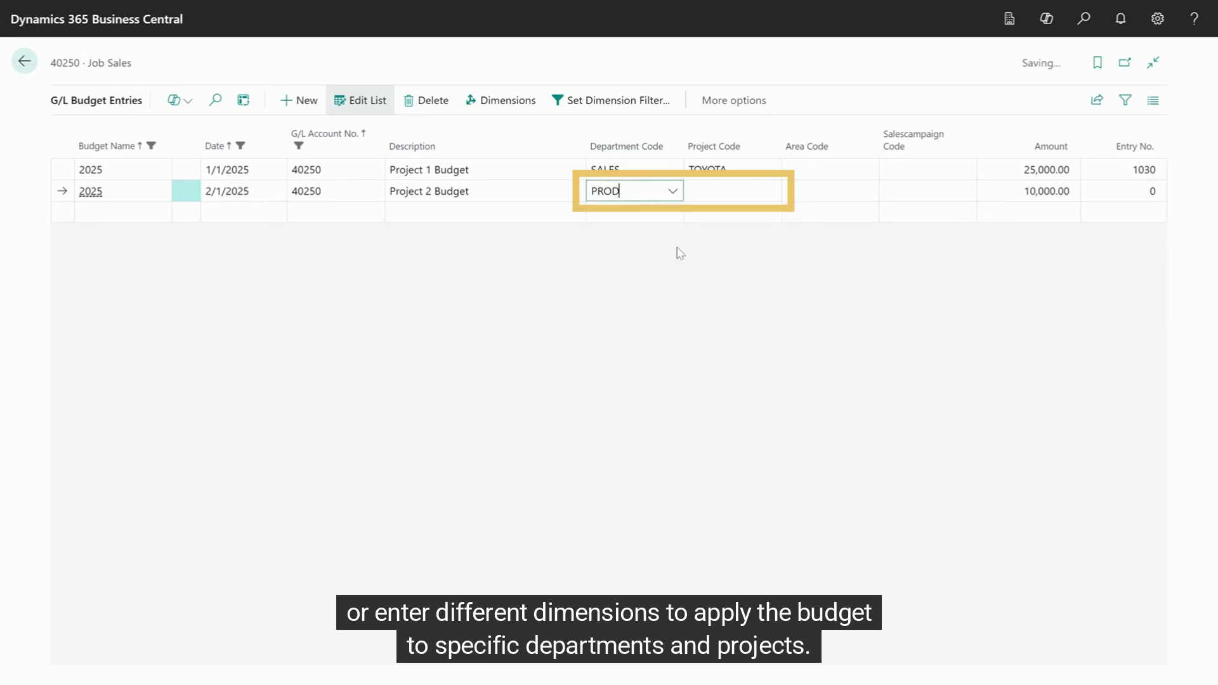
click(729, 191)
click(763, 255)
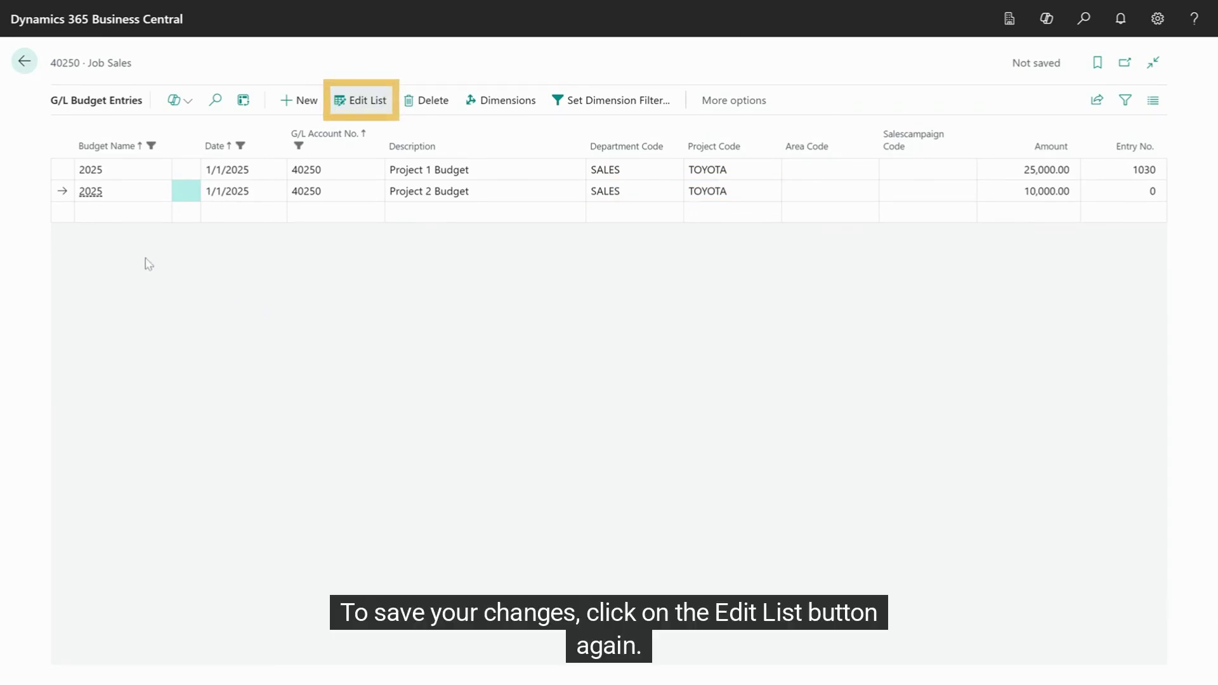
click(364, 102)
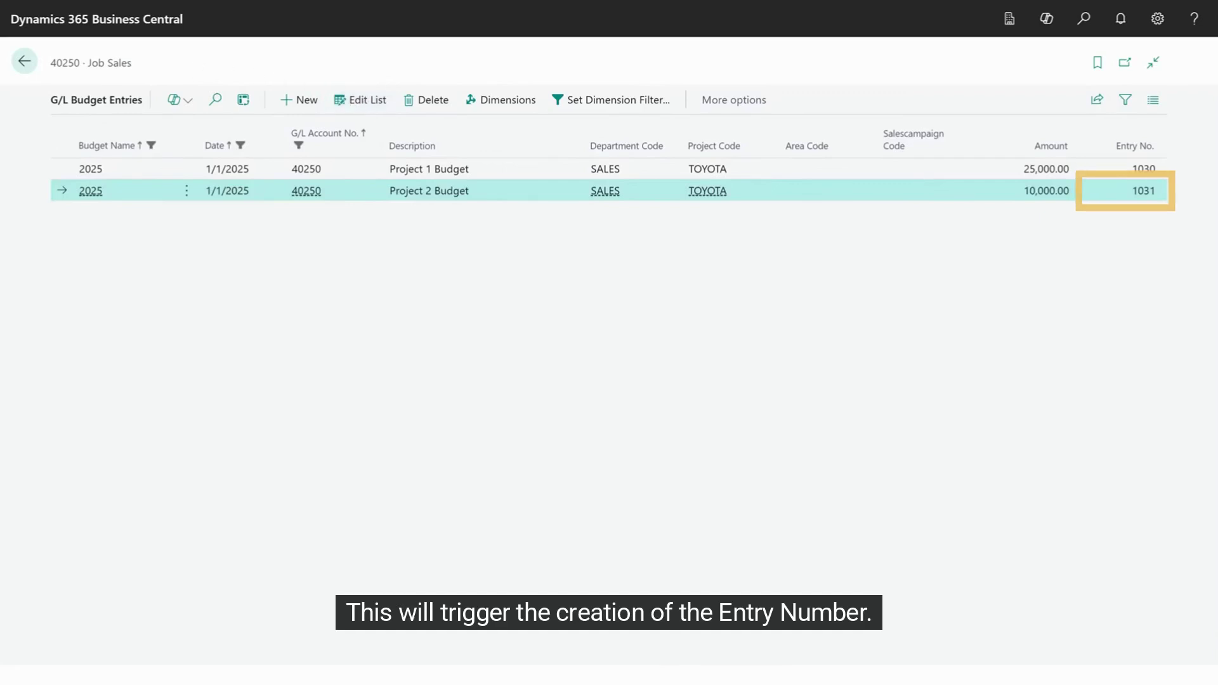
Review the entries behind the 35,000 Job Sales total and filter the budget to project TOYOTA.
click(24, 62)
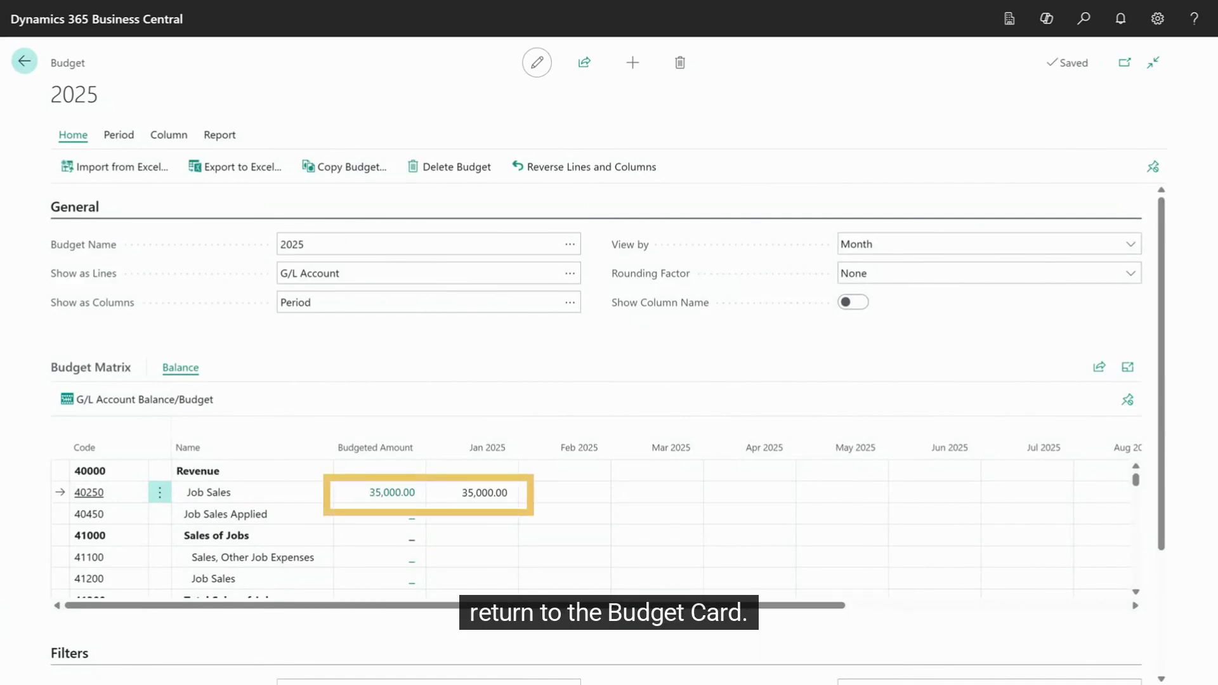
click(392, 493)
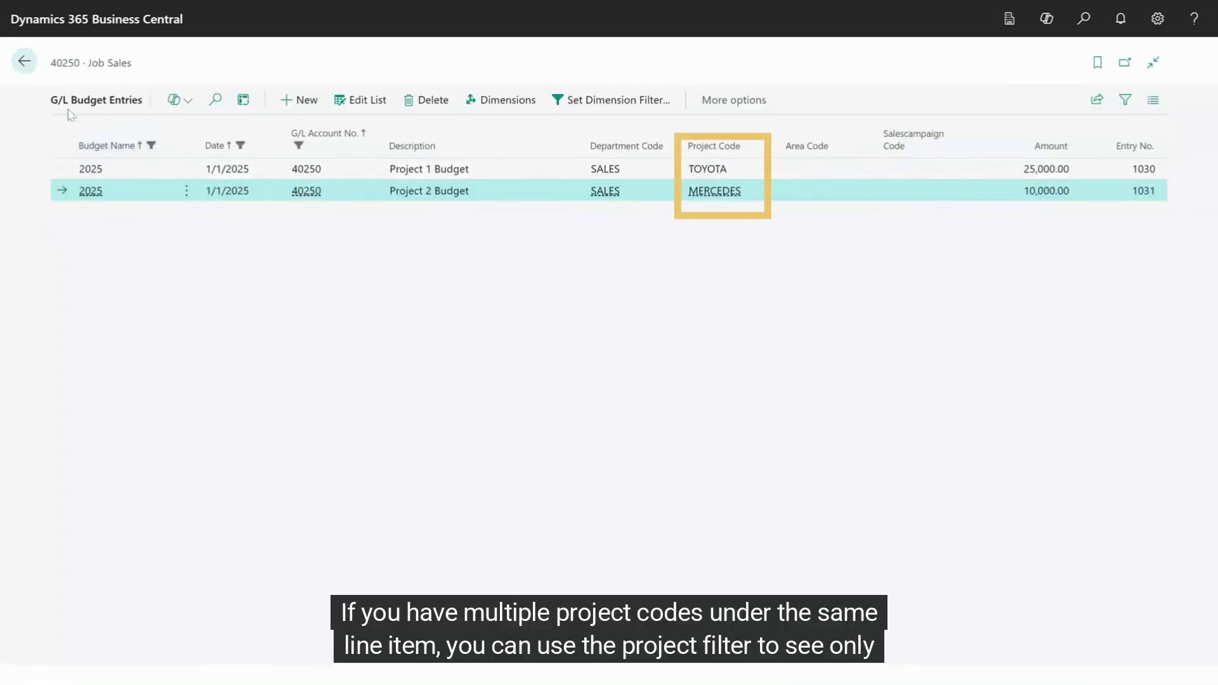
click(25, 68)
scroll(27, 82, down, 2)
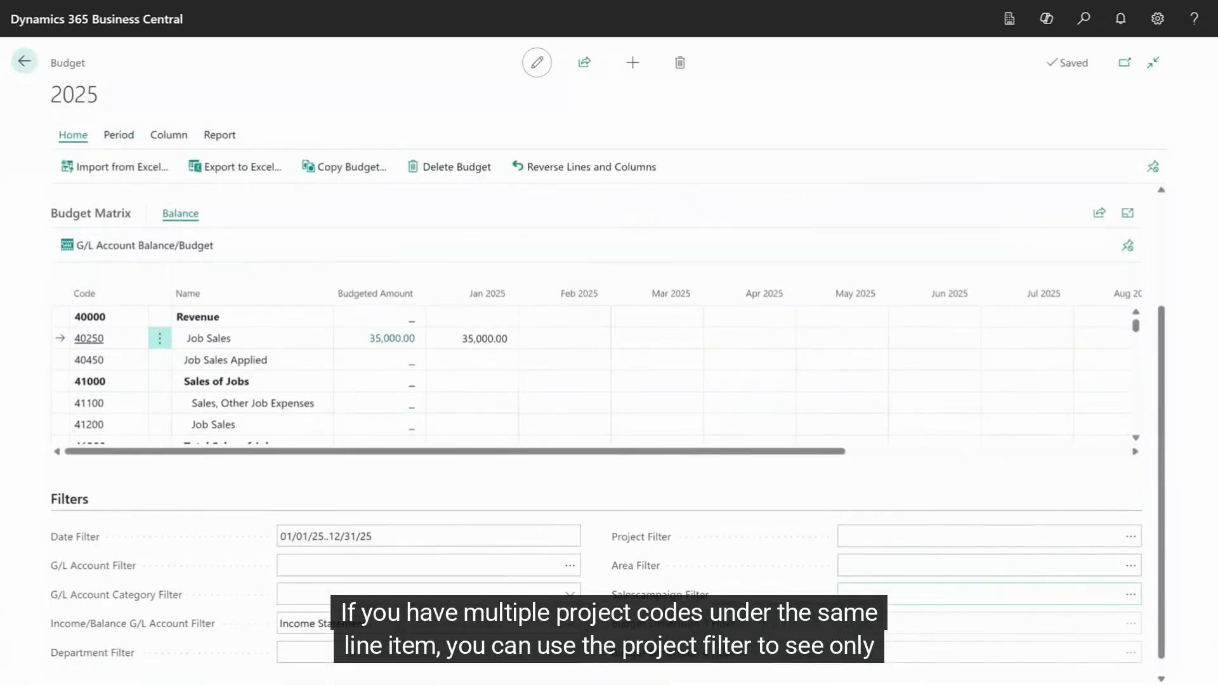
click(911, 539)
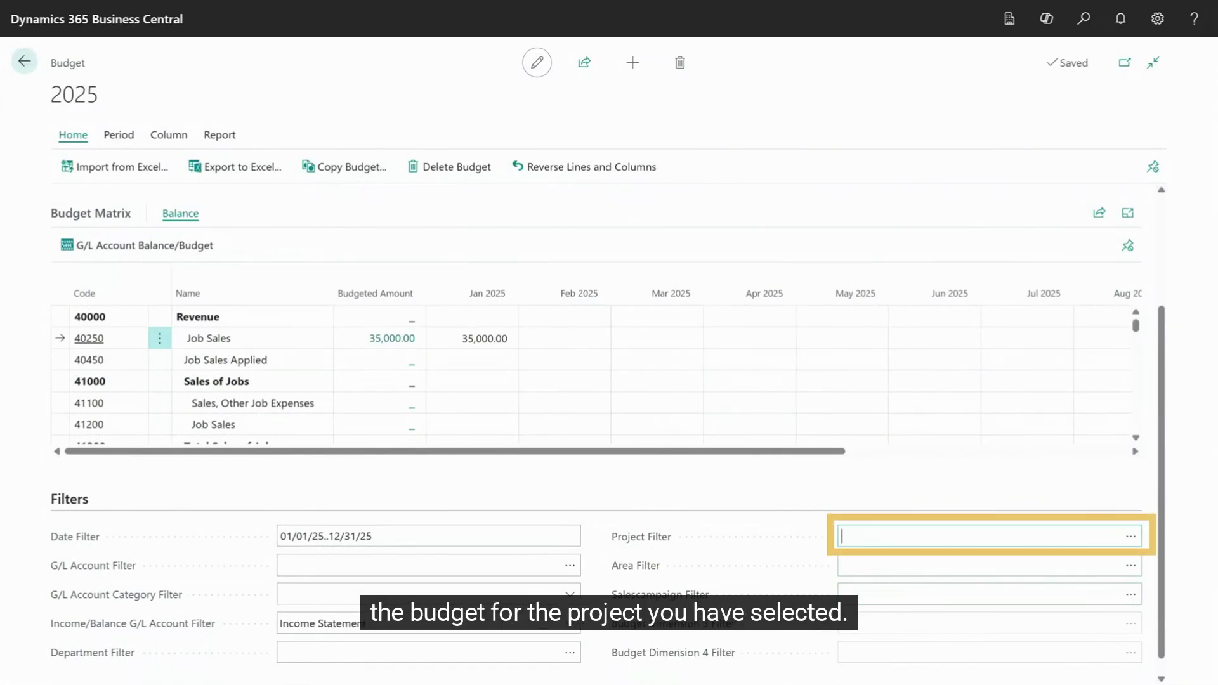
click(1131, 536)
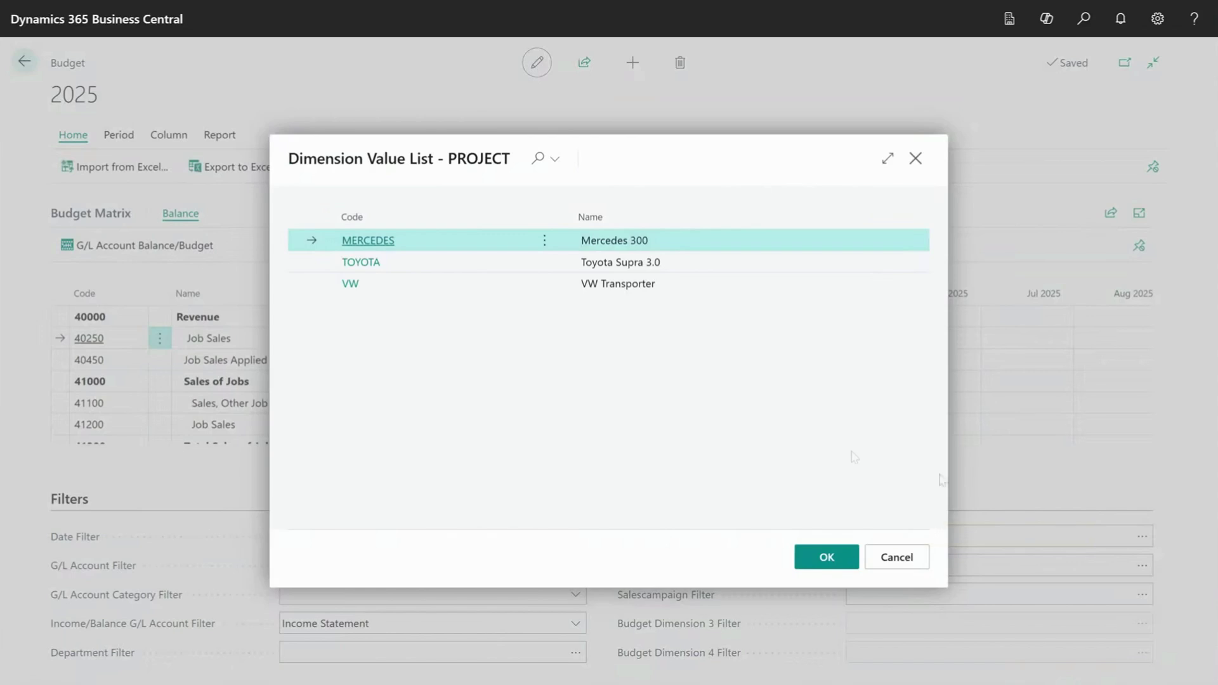
click(364, 262)
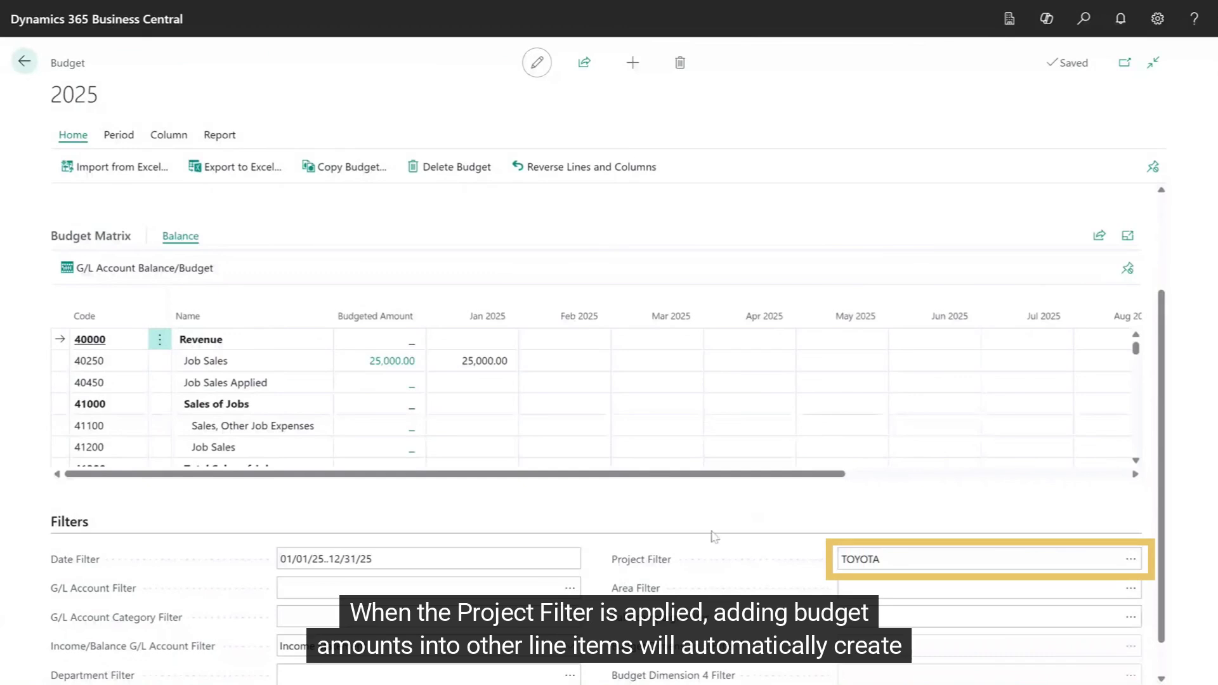
Budget 30,000 for 40450 Job Sales Applied in January 2025 and check its entry.
click(437, 387)
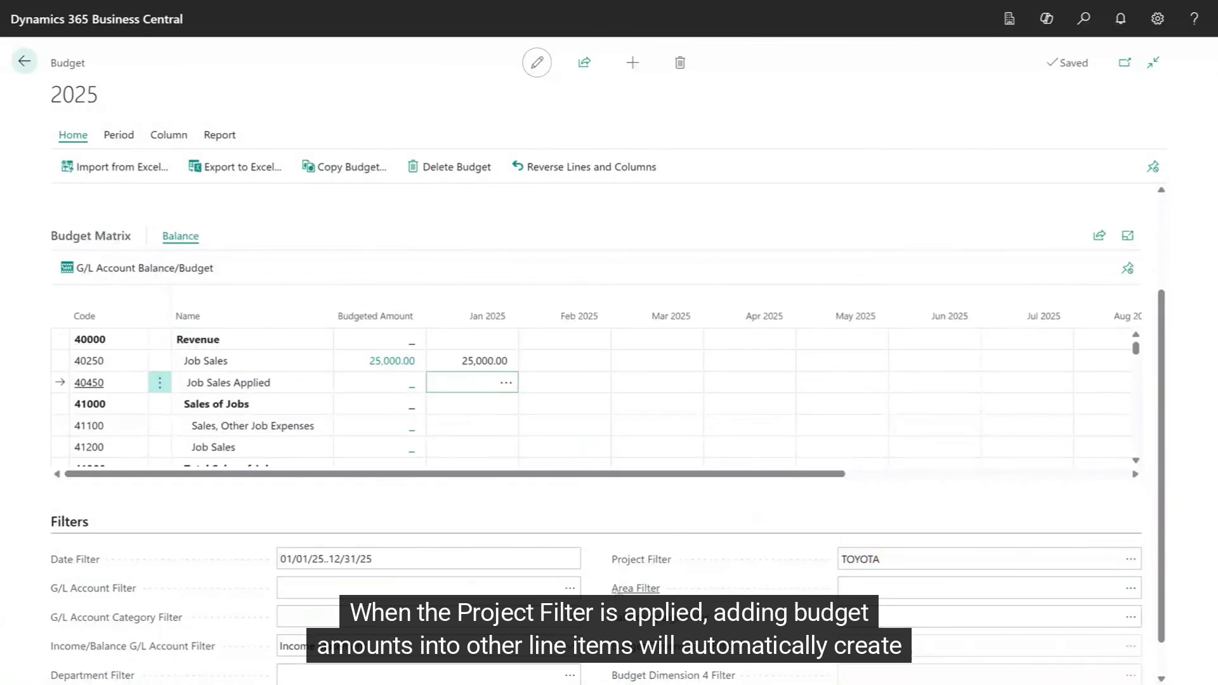
text(30000)
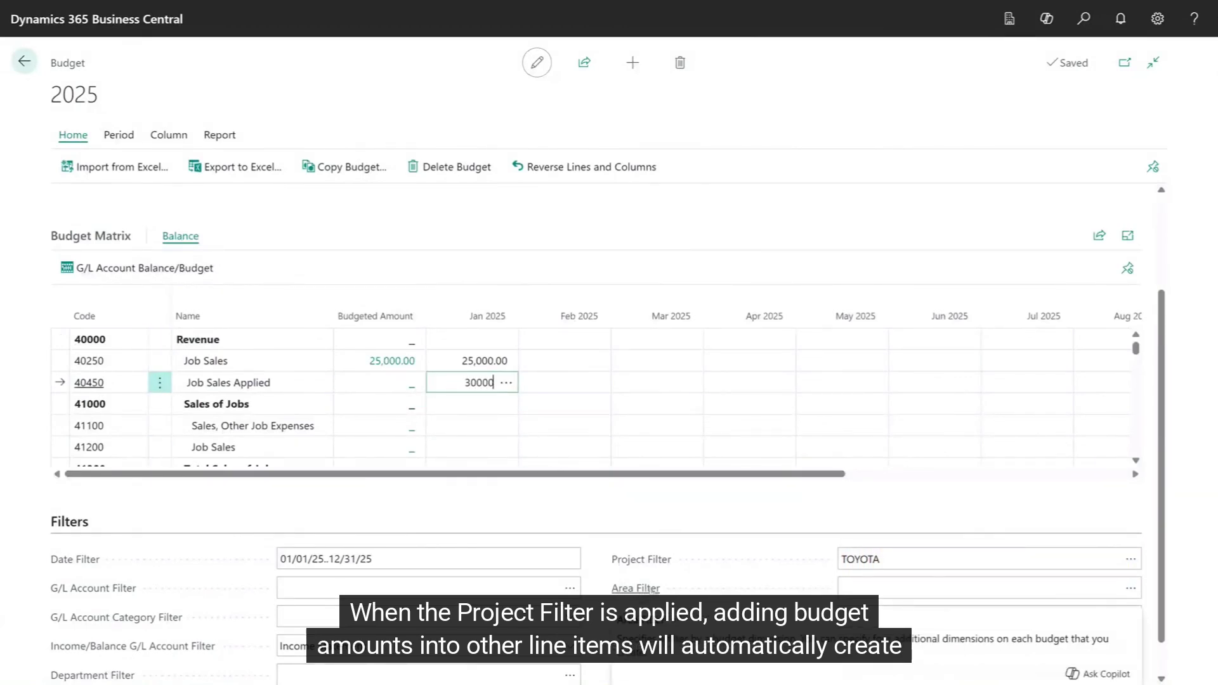
click(506, 383)
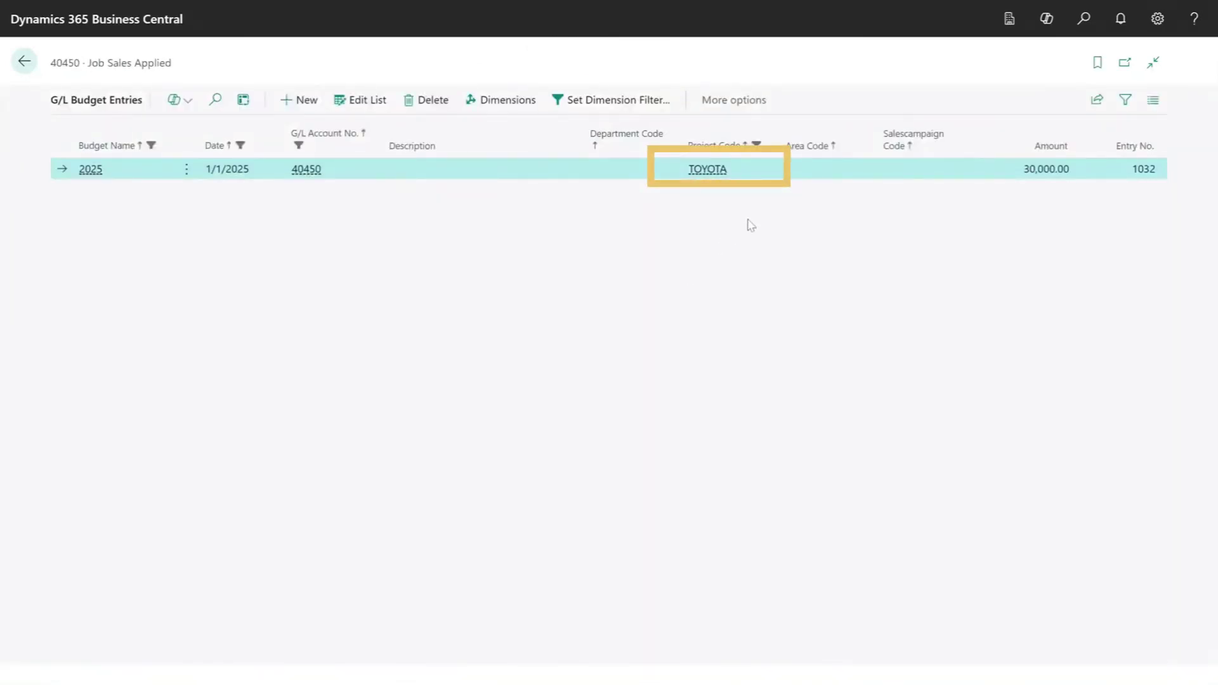
key(Escape)
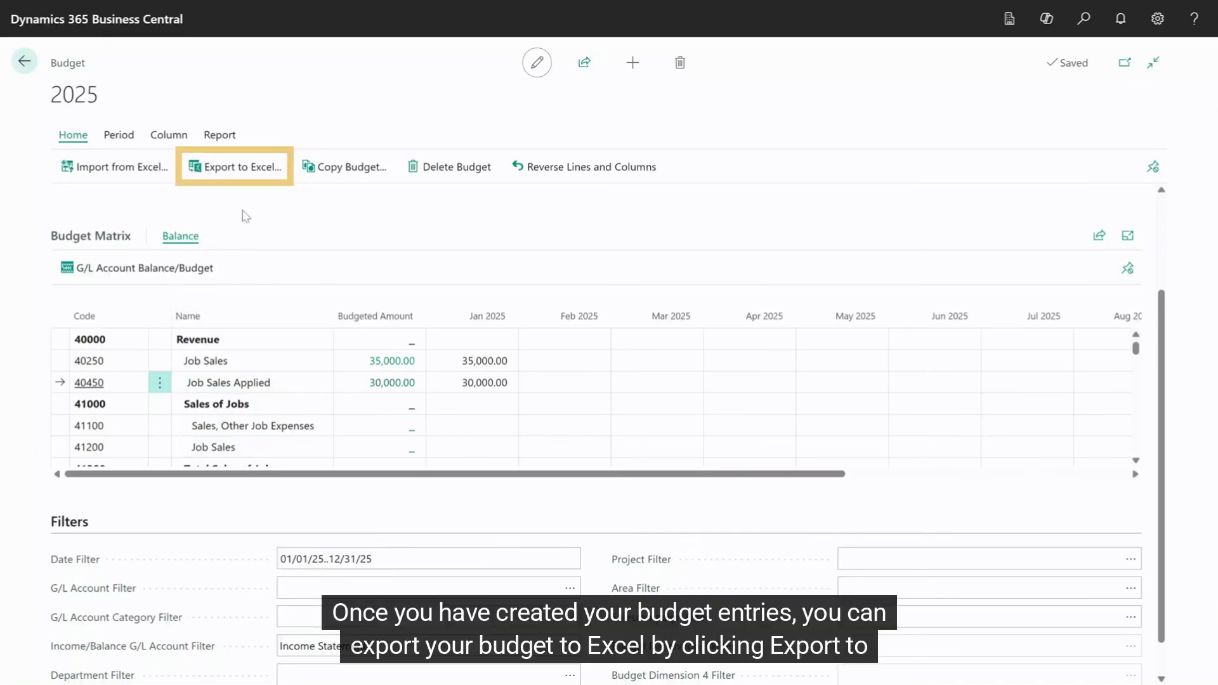
Start the Export to Excel of the 2025 budget from the Home tab.
click(251, 180)
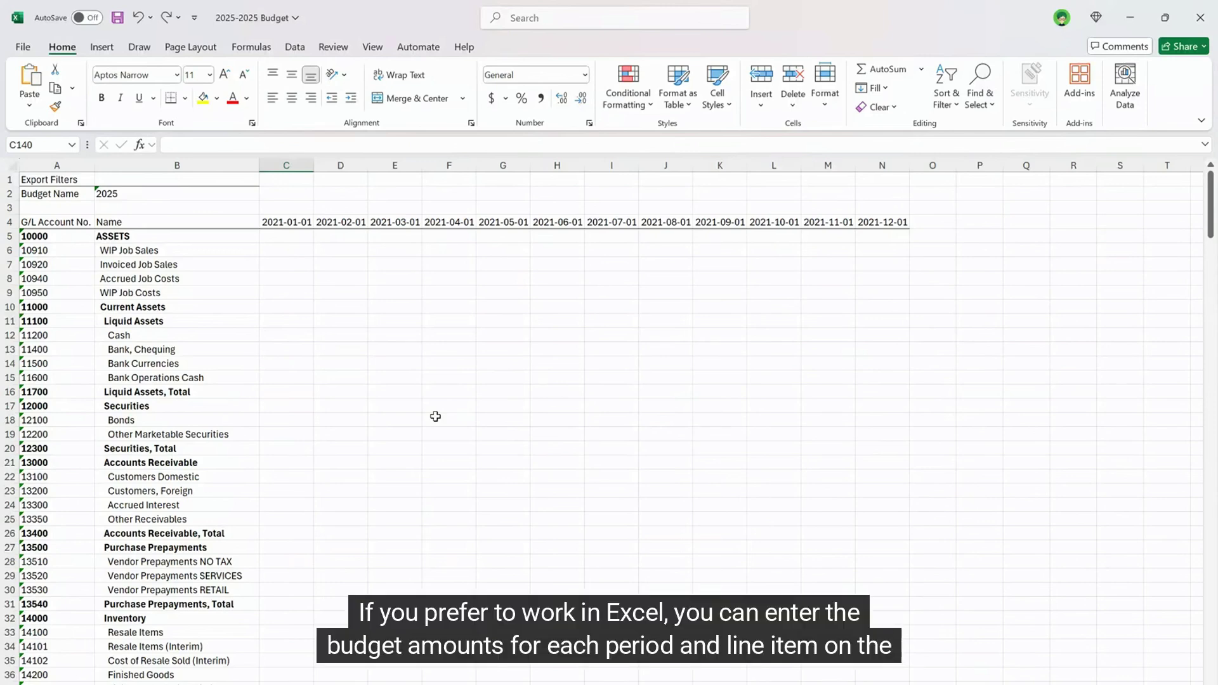
Enter 35000 for 41100 and 25000 for 41200, then fill both amounts across every month to column N.
scroll(442, 430, down, 20)
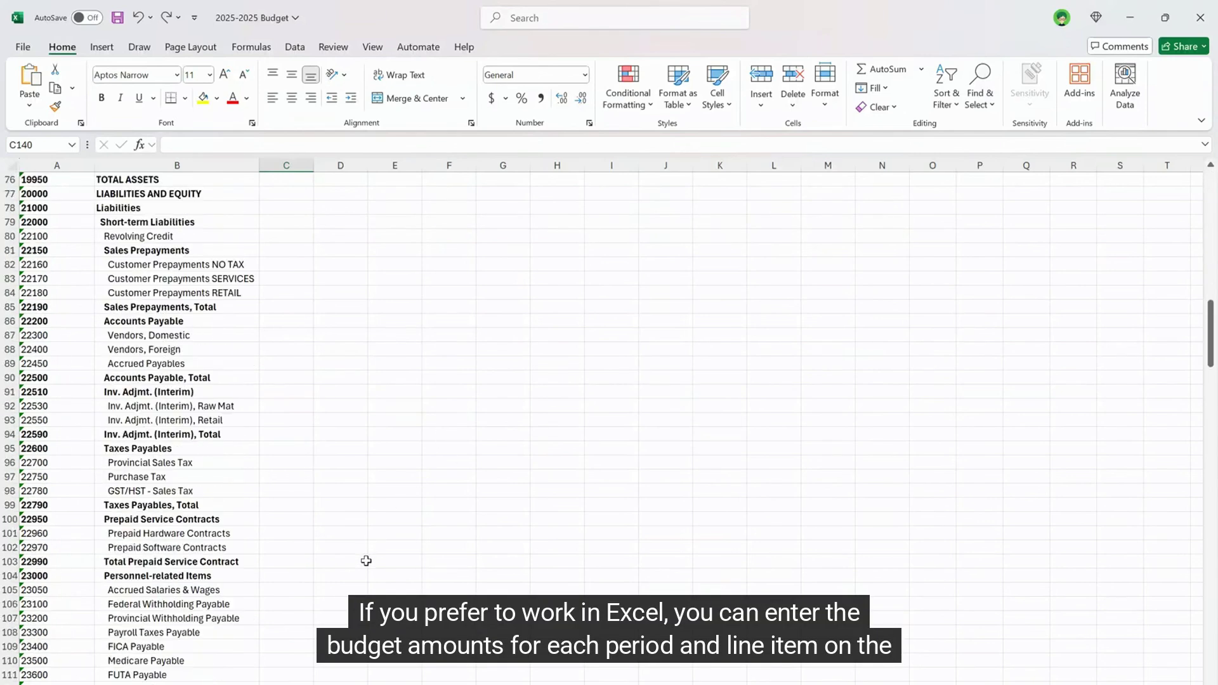
scroll(366, 562, down, 8)
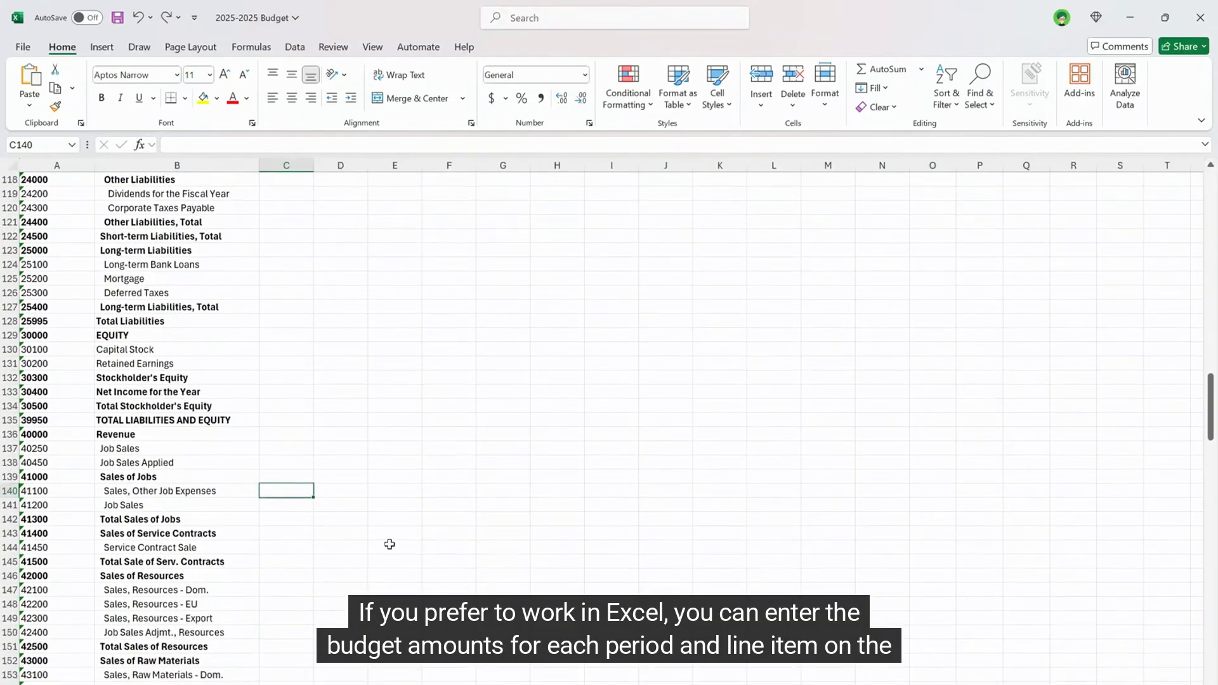
text(35000)
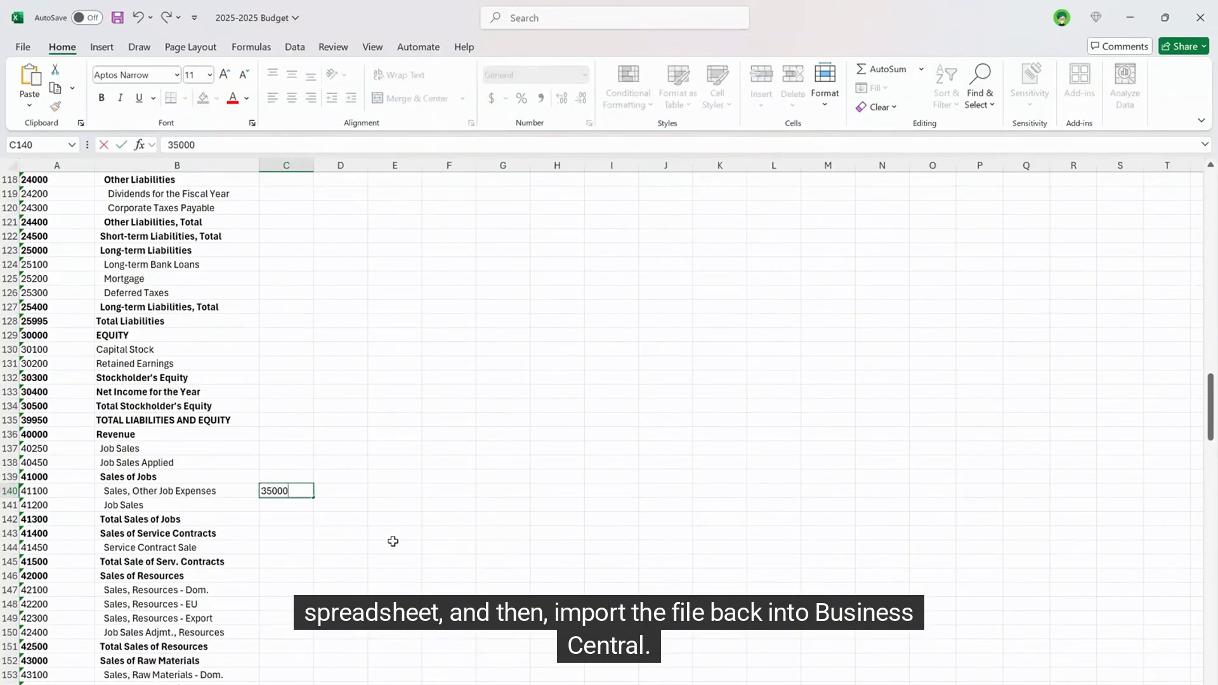
key(Return)
text(25000)
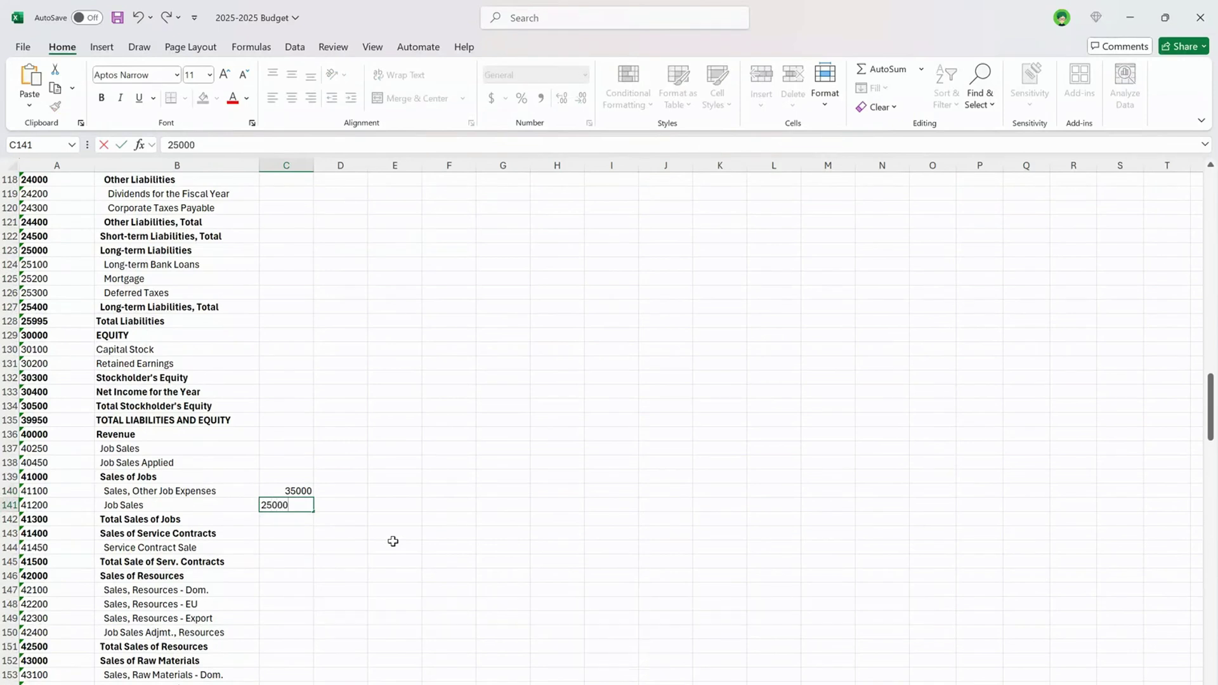
key(Return)
drag(306, 491, 913, 510)
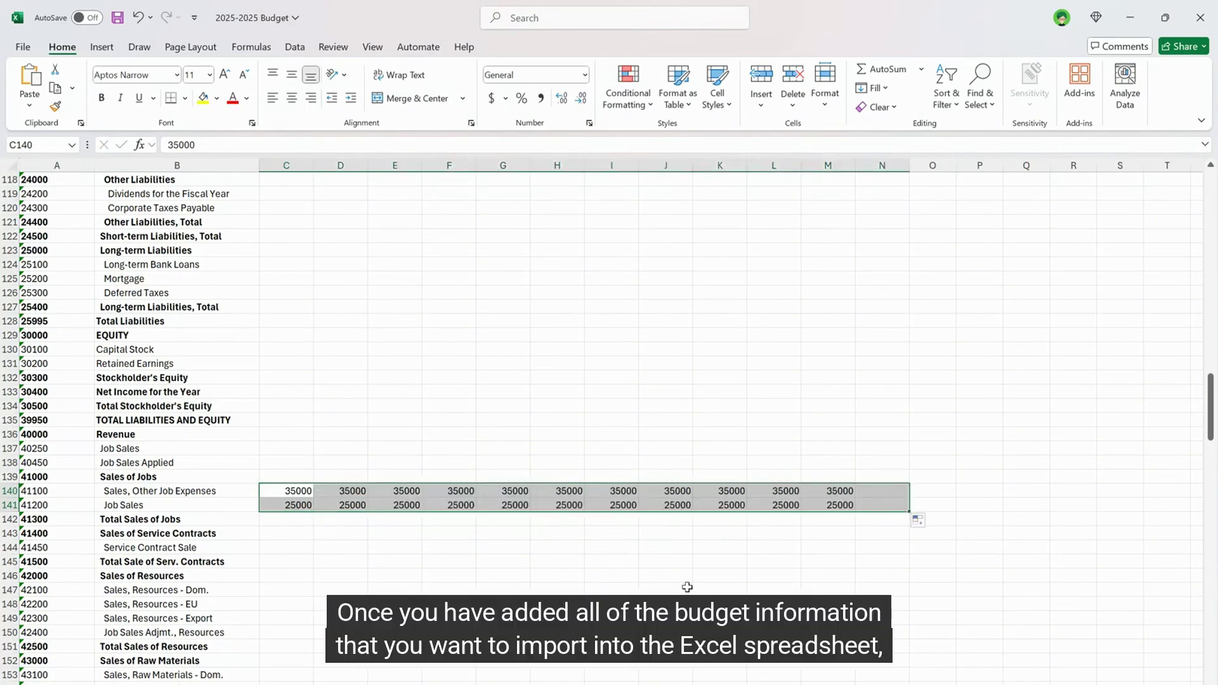
click(645, 590)
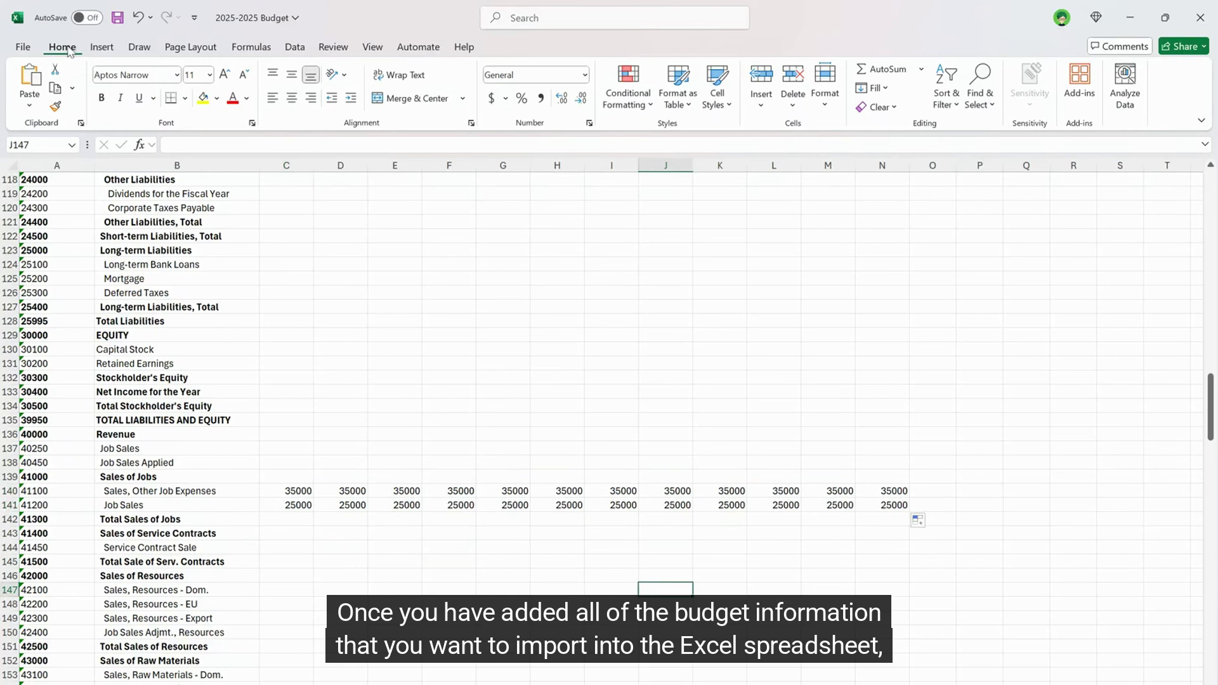
Save the workbook as '2025-2025 Budget Sample'.
click(23, 47)
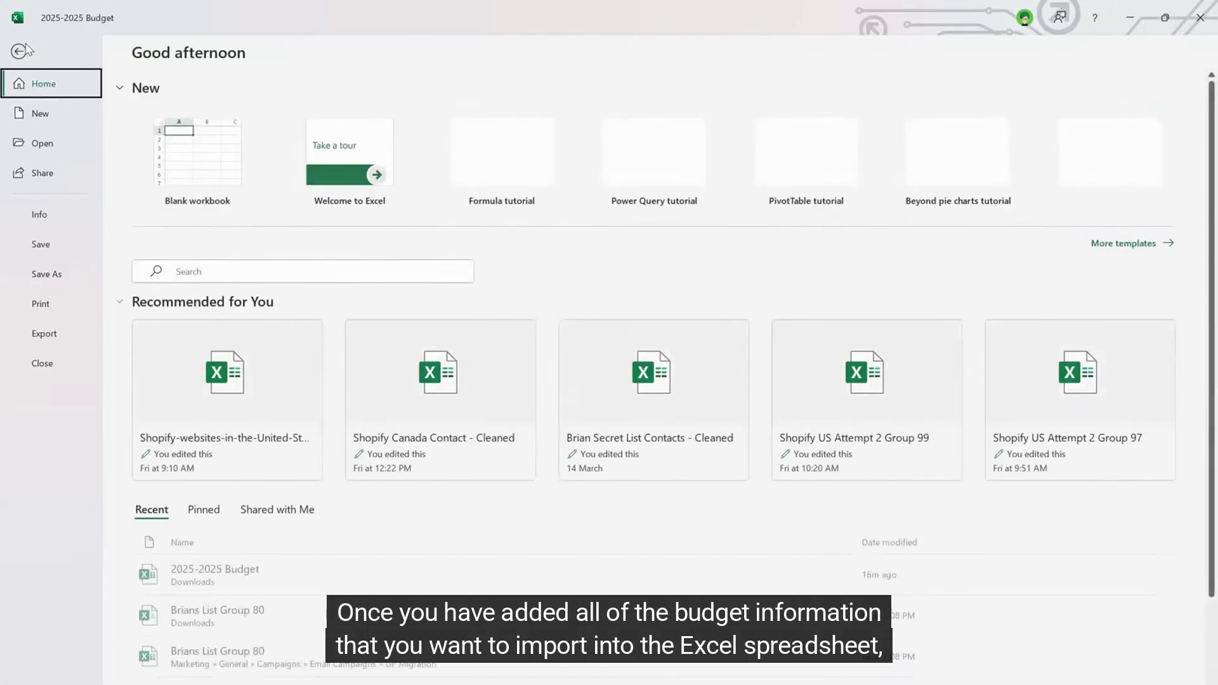
click(73, 279)
click(638, 110)
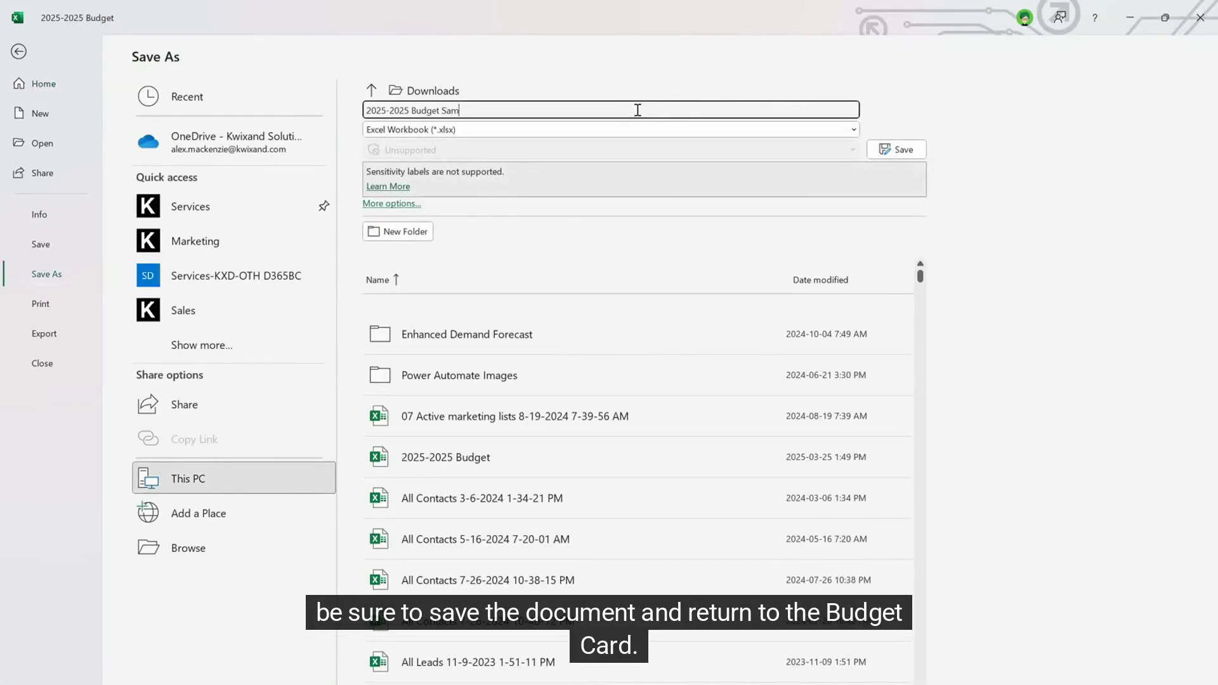
key(Return)
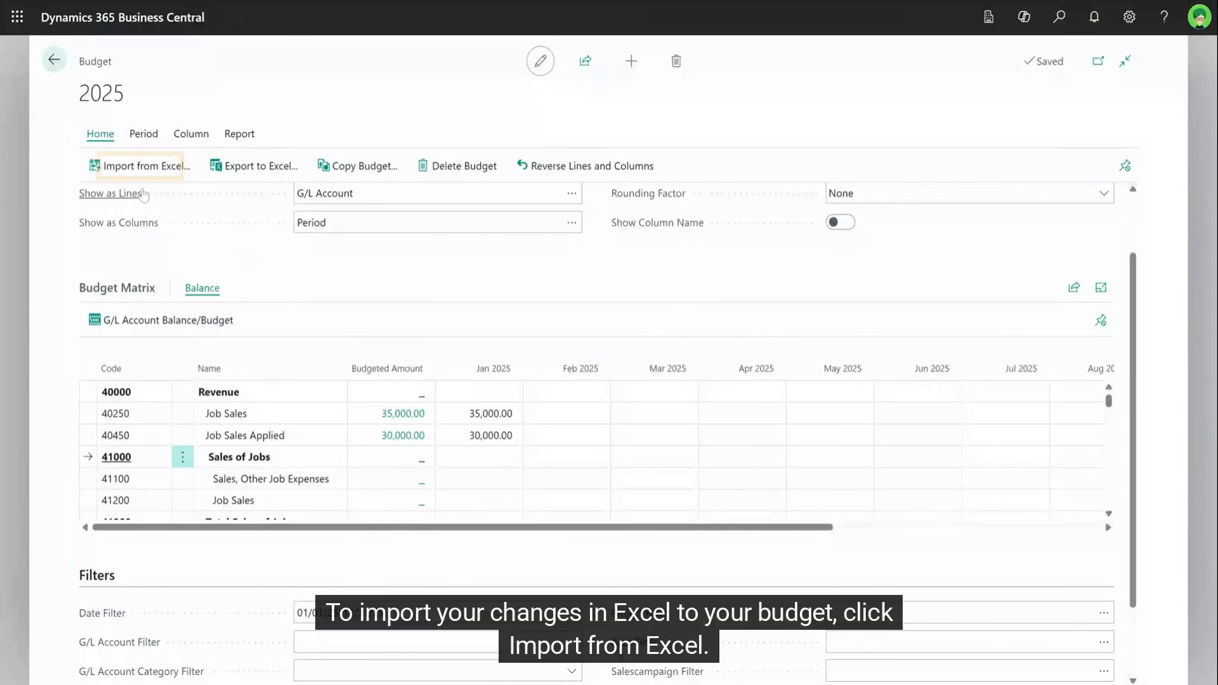
Start an Excel import into budget 2025 with the description 'Budget Update'.
click(145, 169)
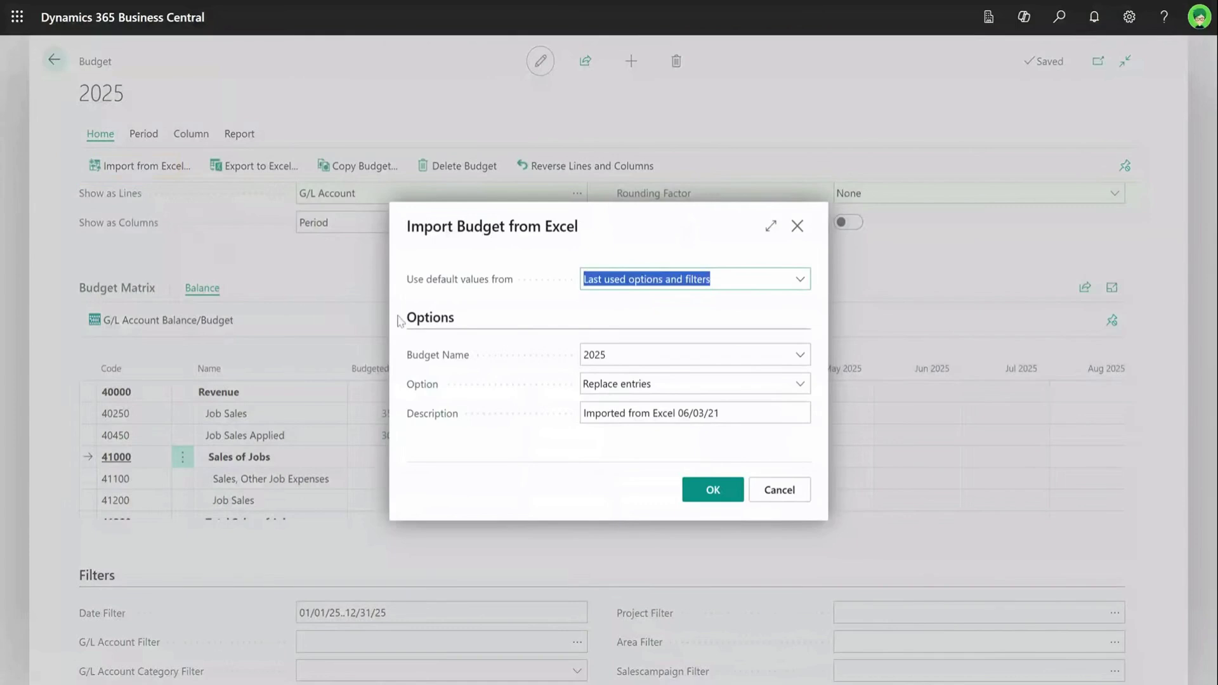
click(800, 354)
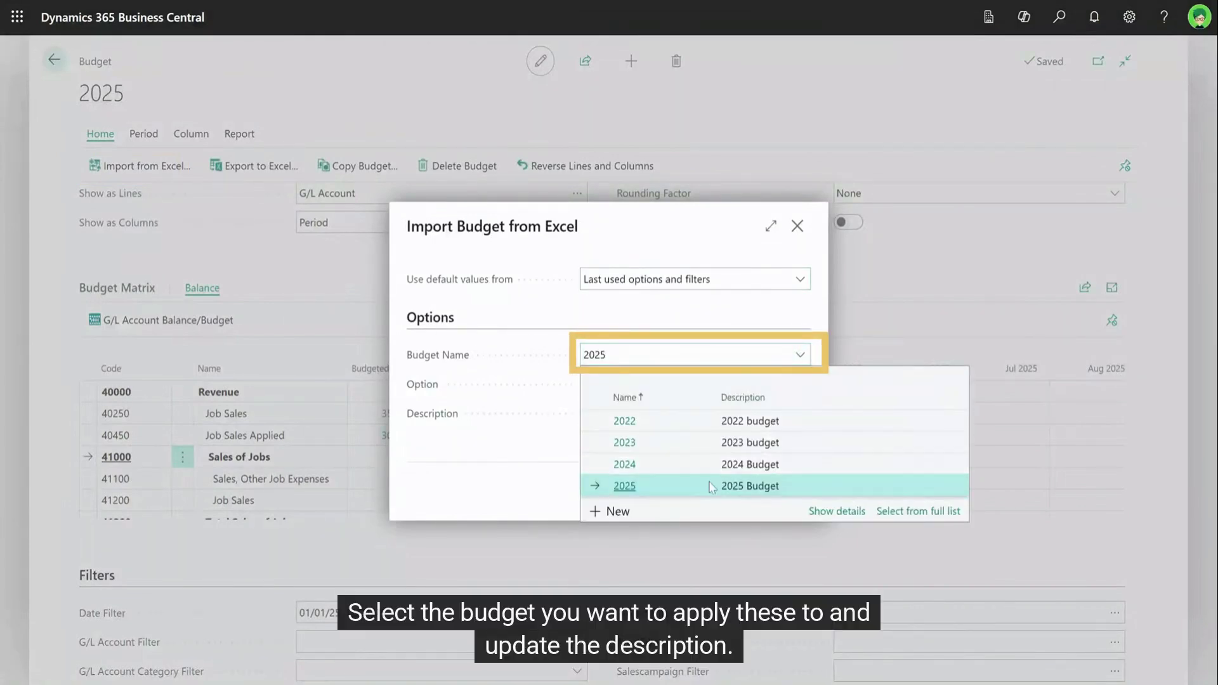
click(635, 493)
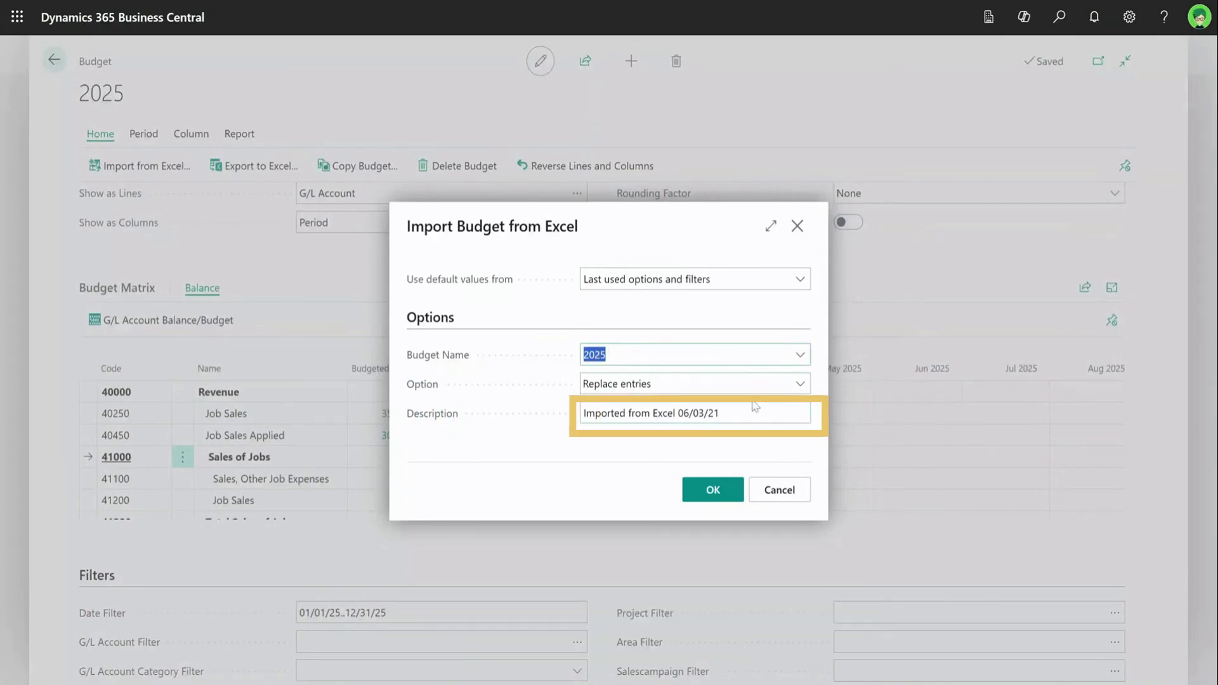
click(695, 413)
text(Budget Update)
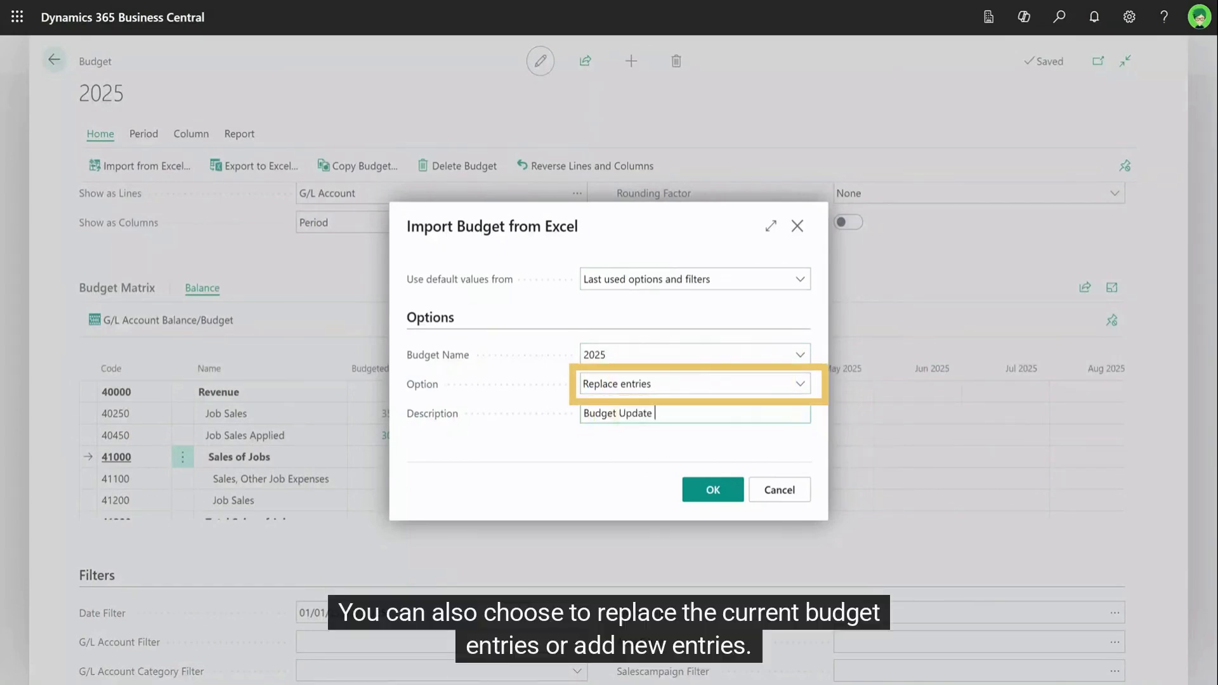
Choose Add entries, upload the workbook and confirm the 24-entry import.
click(801, 388)
click(788, 428)
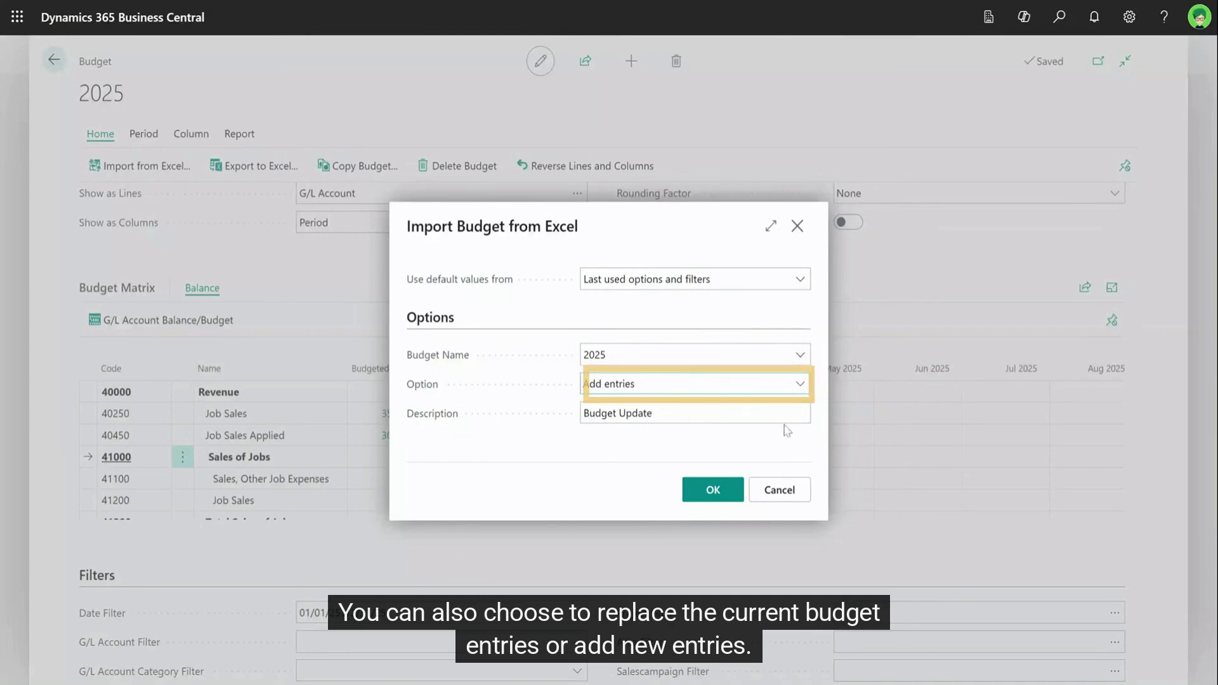
click(714, 493)
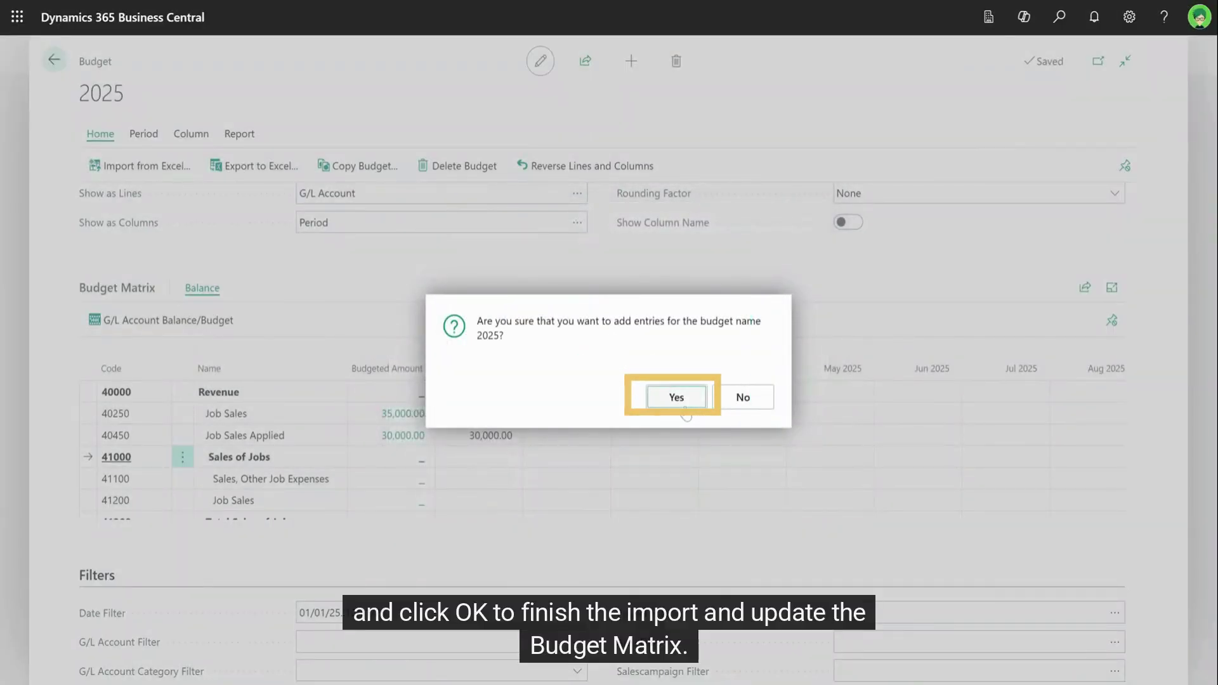
click(683, 411)
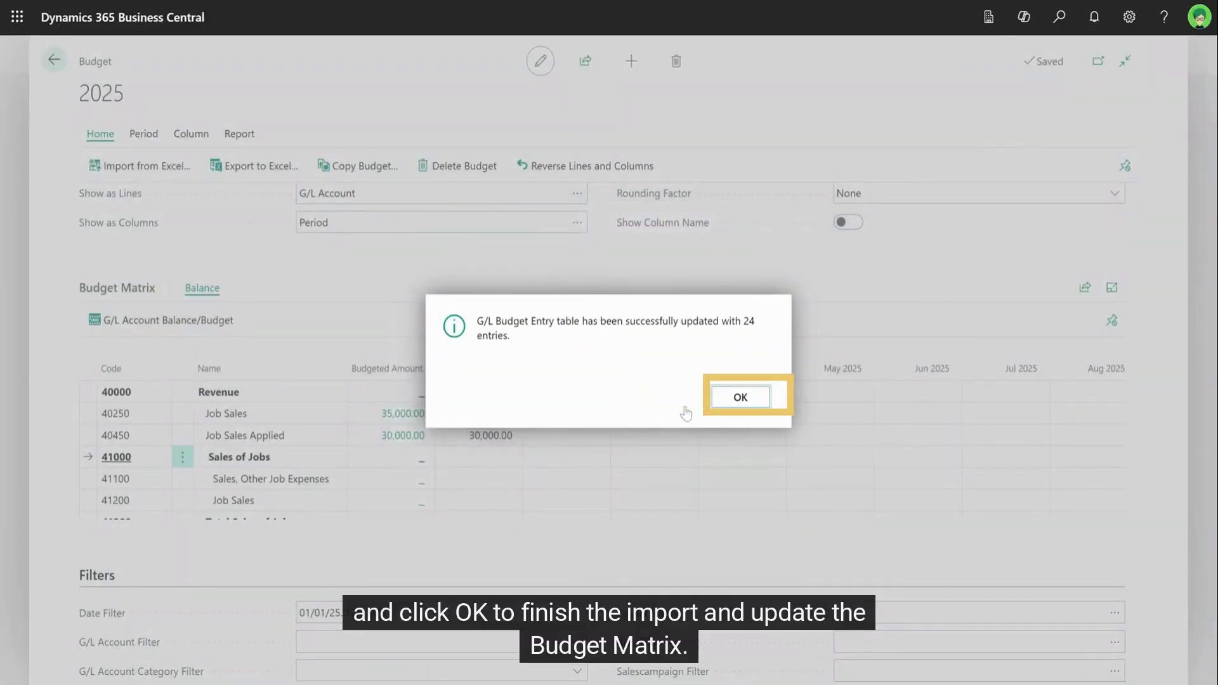
click(751, 405)
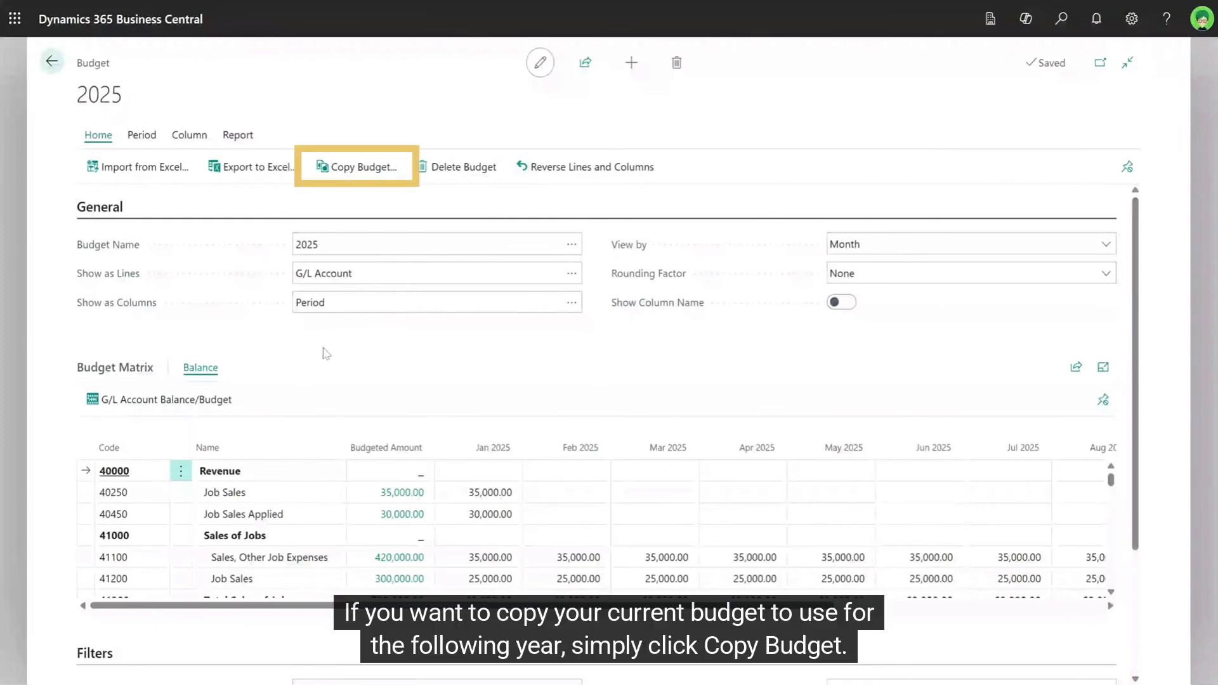
Set up a budget copy from 2025 into a newly created budget 2026.
click(365, 175)
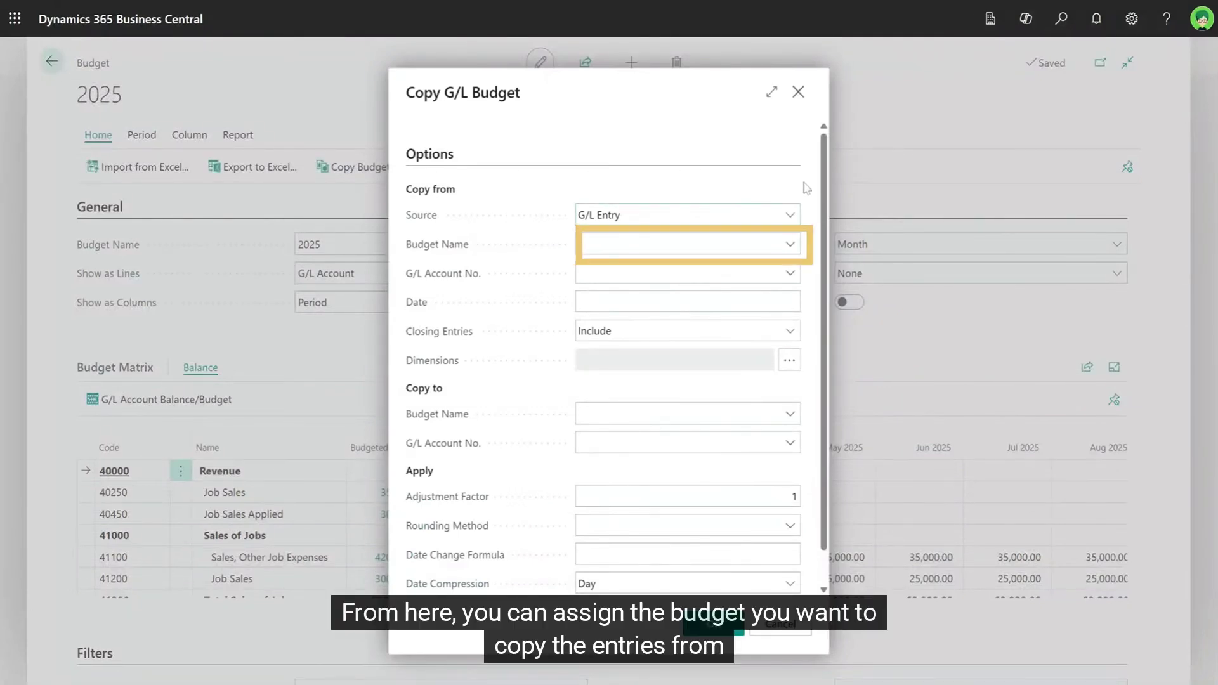
click(790, 243)
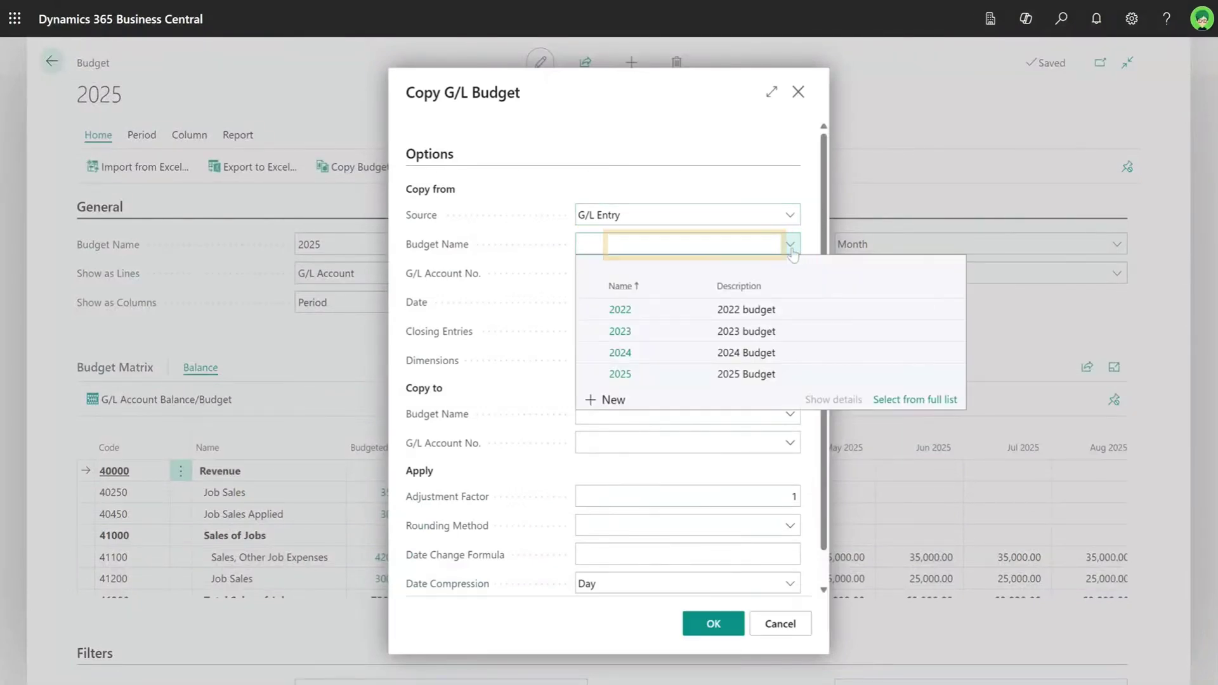
click(628, 374)
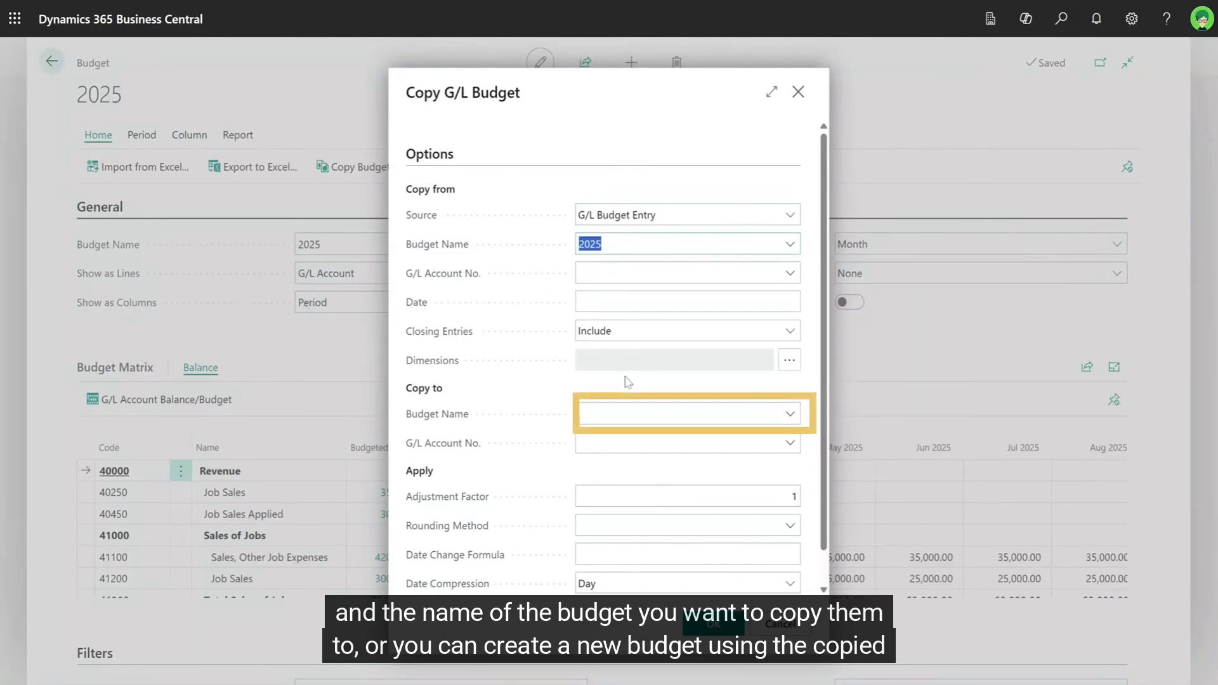
click(698, 414)
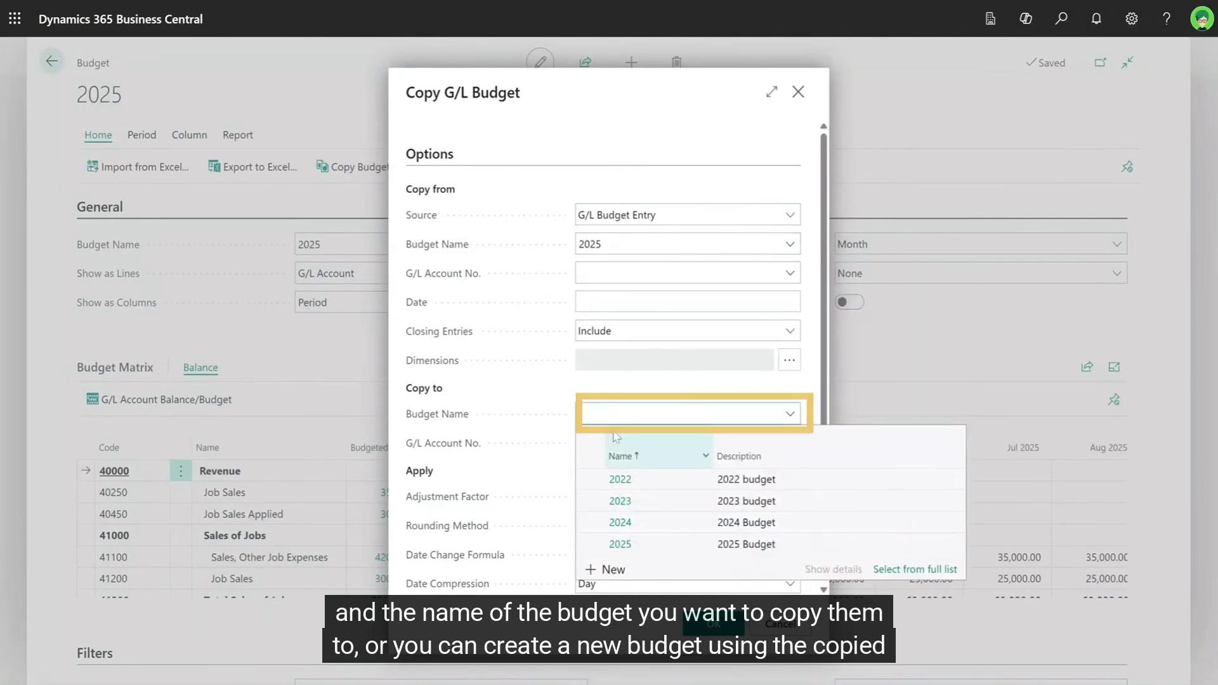
click(613, 571)
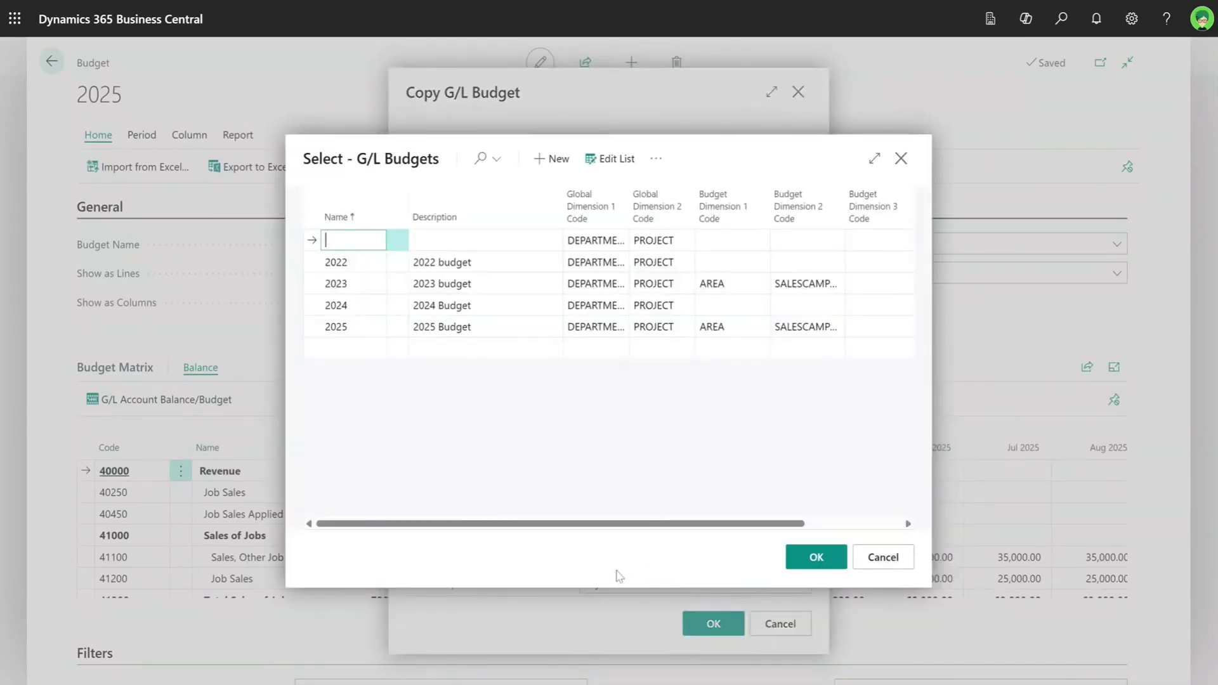
text(2026)
key(Tab)
text(2026 B)
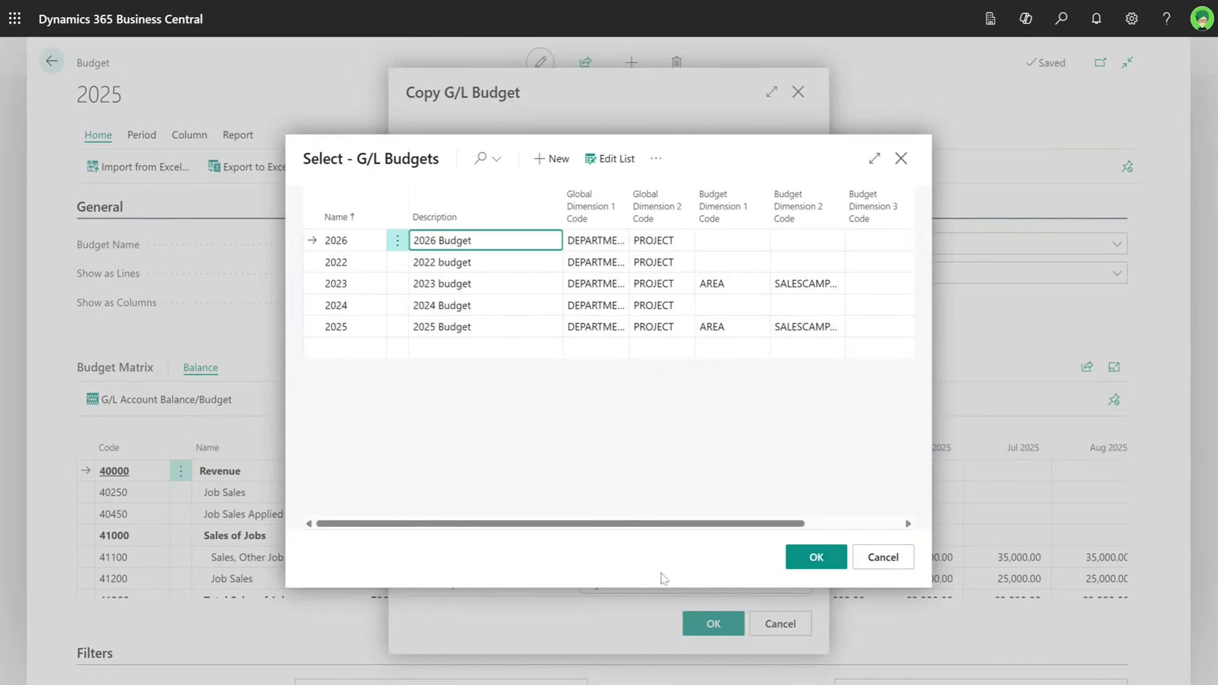
click(816, 557)
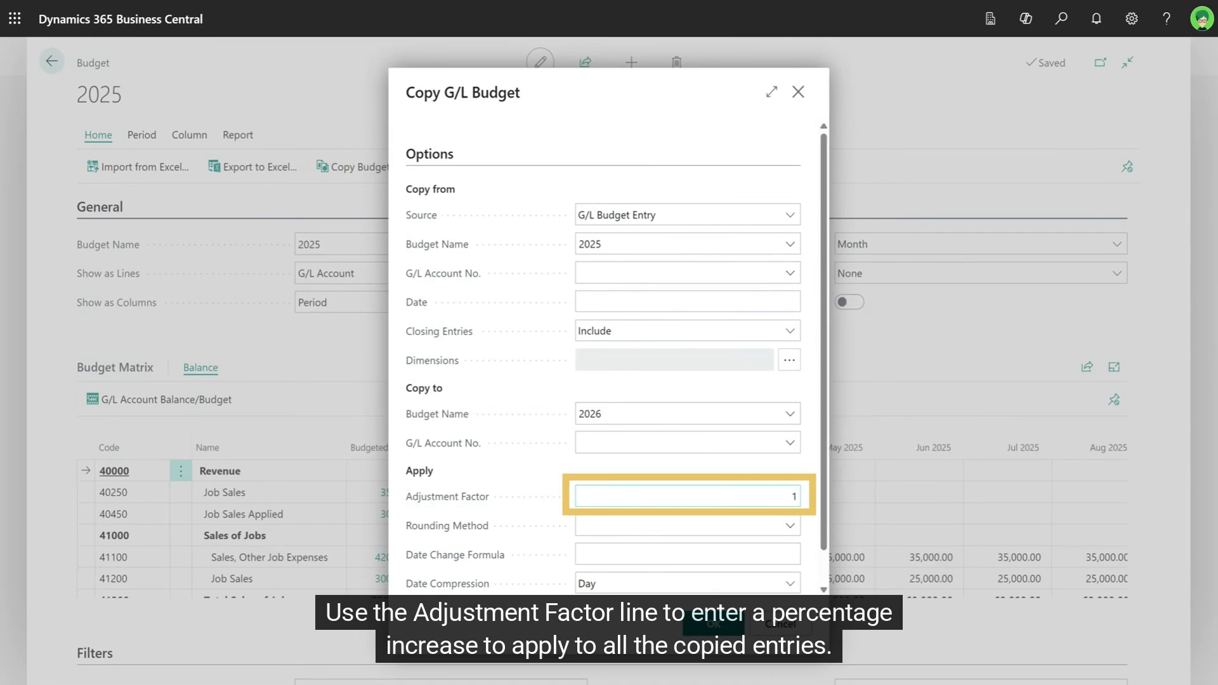
Apply adjustment factor 10 with HUNDRED rounding, run the copy and return to the budgets list.
text(10)
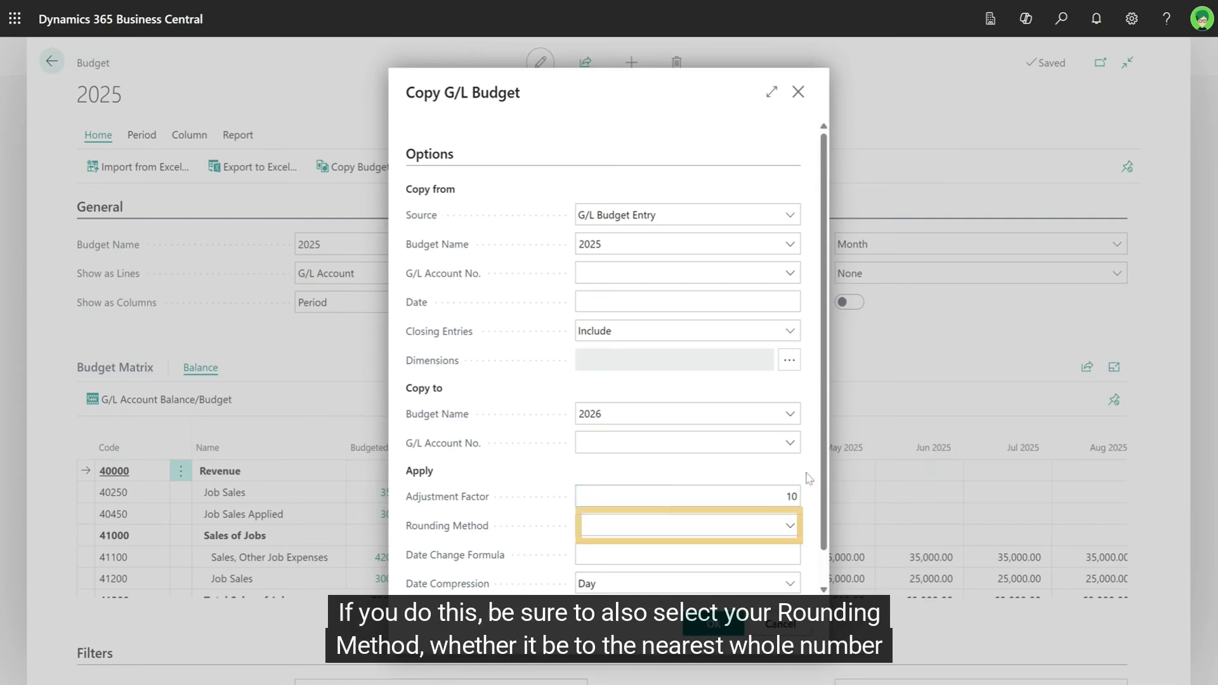
click(790, 527)
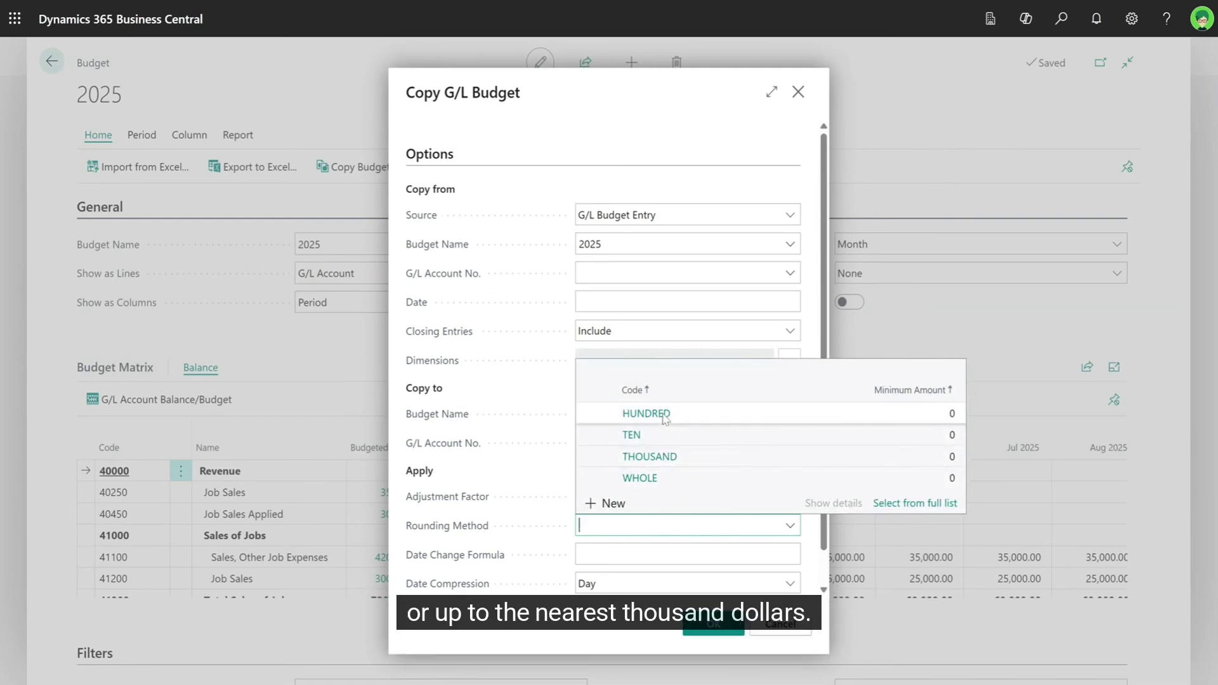
scroll(698, 558, down, 1)
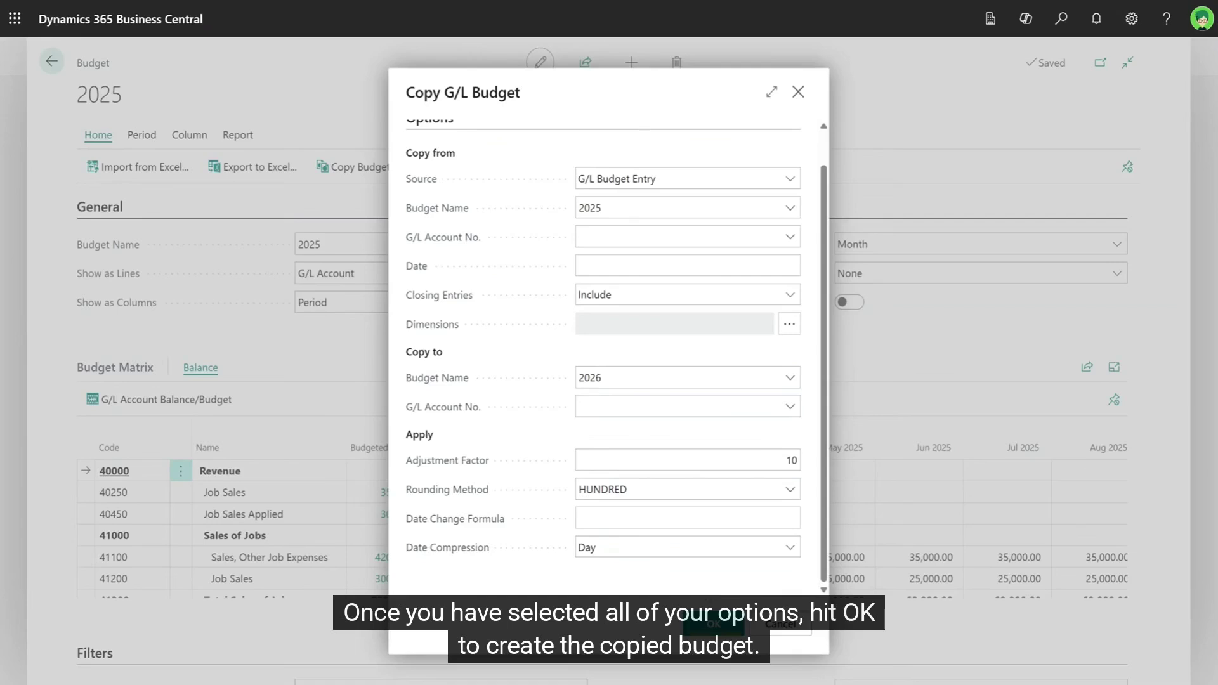
click(712, 623)
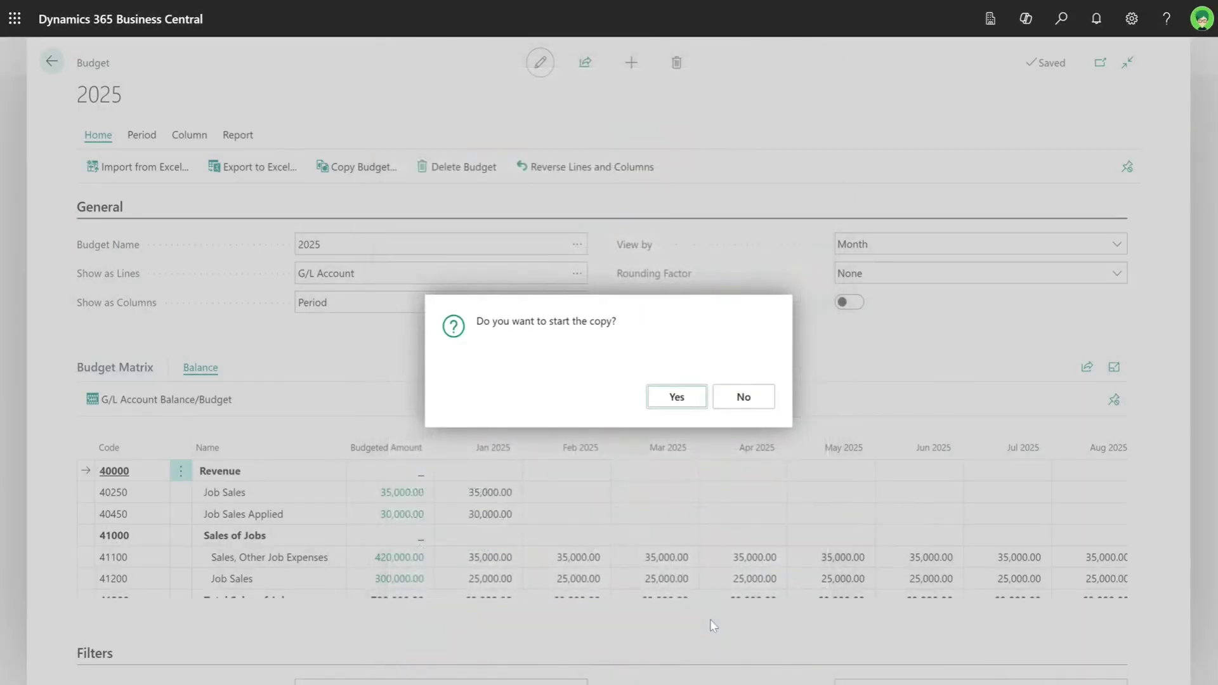
click(677, 397)
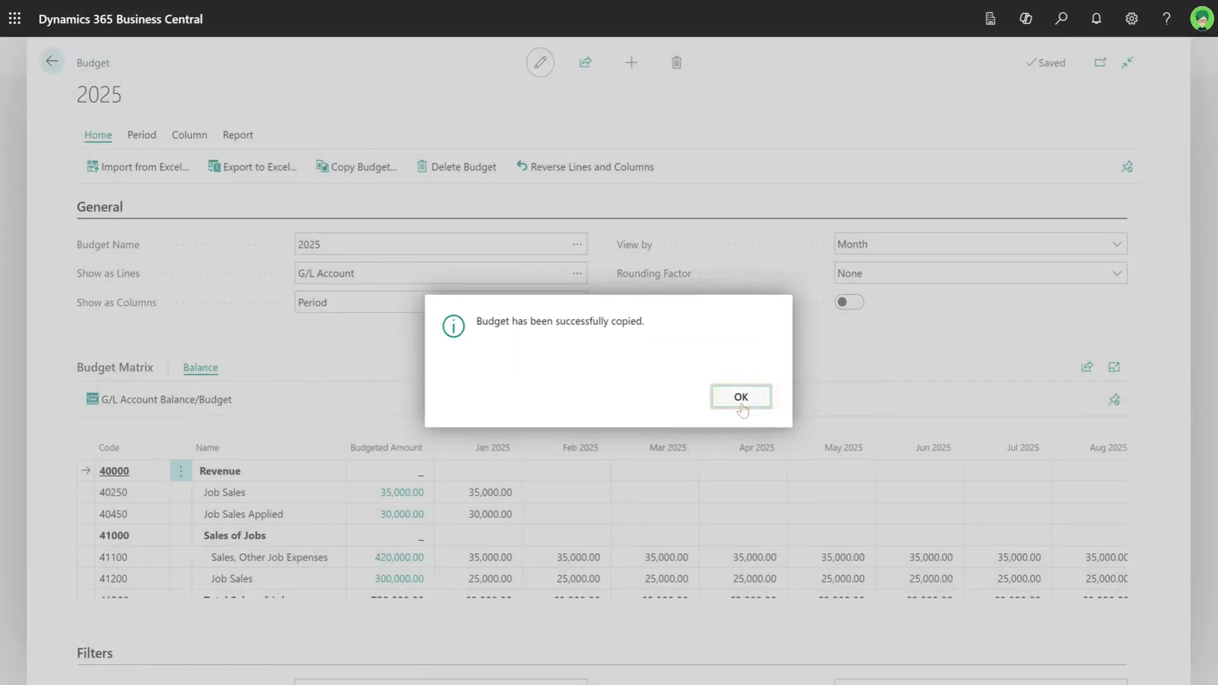
click(741, 403)
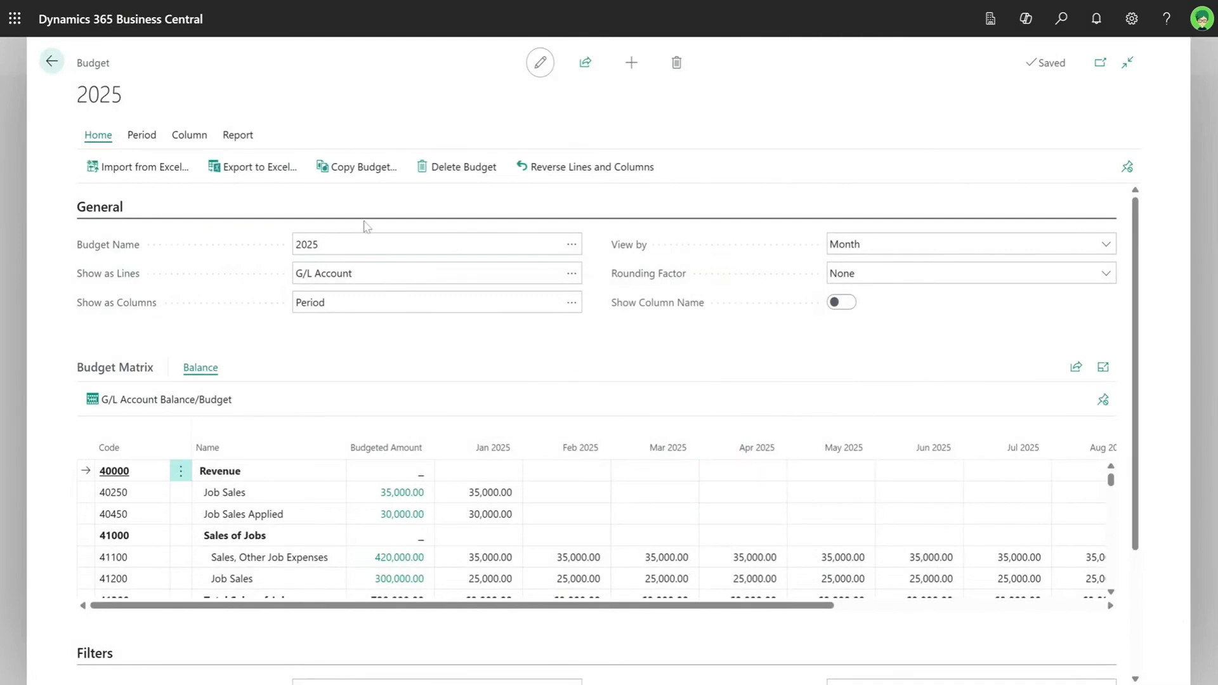
click(52, 61)
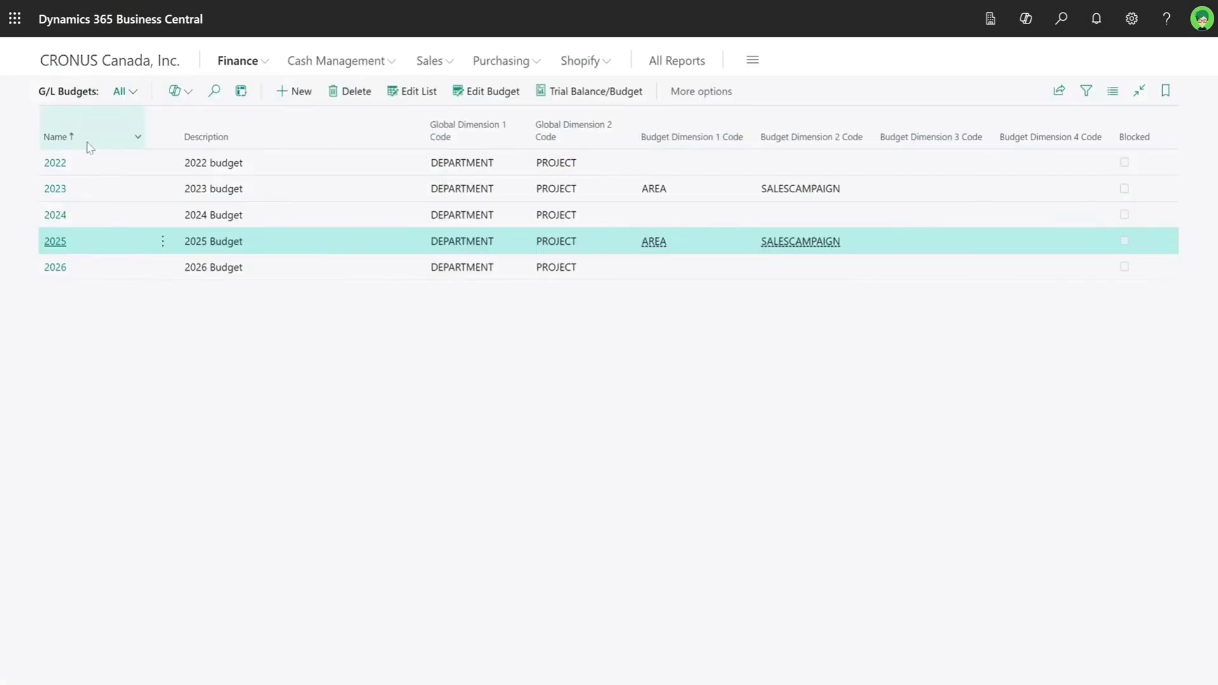
Open the 2026 budget from the G/L Budgets list.
click(57, 275)
click(56, 272)
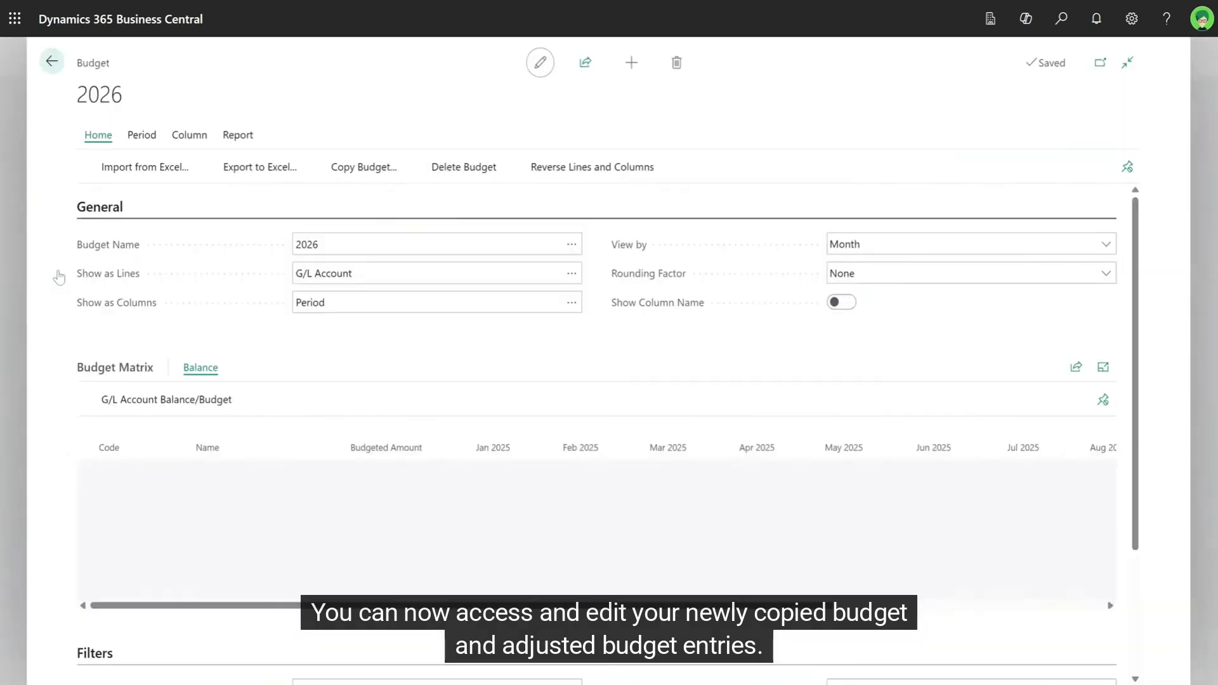